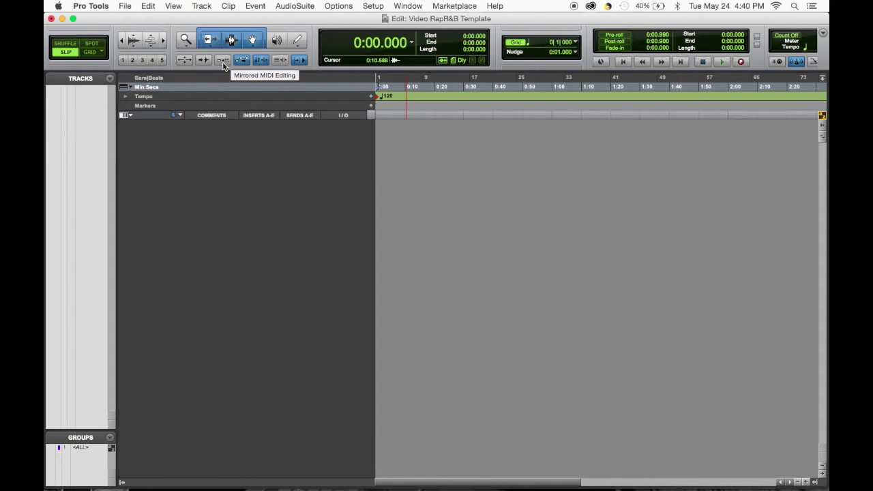
# Open the New Tracks dialog with Shift+Cmd+N.
pyautogui.press('super+shift+n')
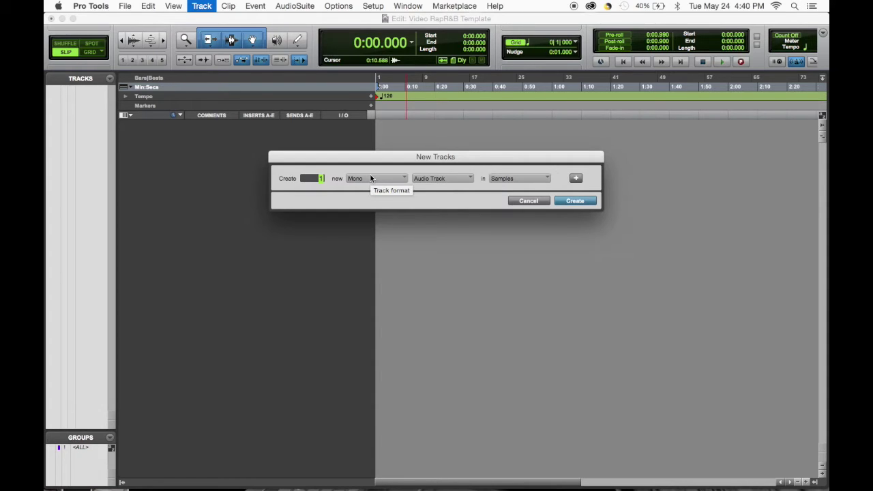
# Create six mono audio tracks and name track 1 Rap Vox.
pyautogui.write('6')
pyautogui.click(575, 202)
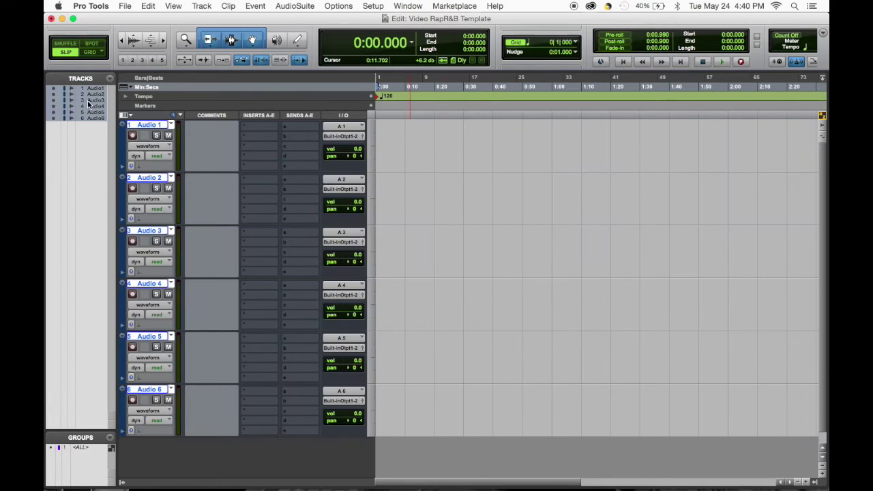
pyautogui.doubleClick(143, 125)
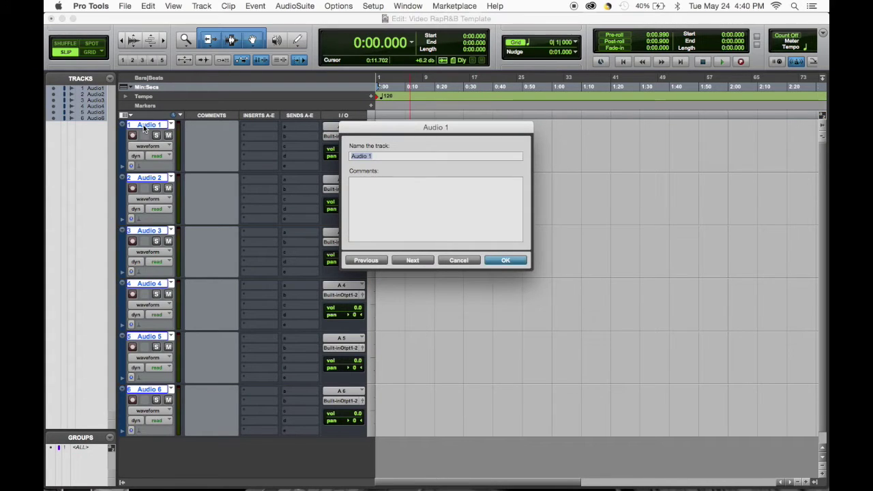
pyautogui.write('Rap Voc')
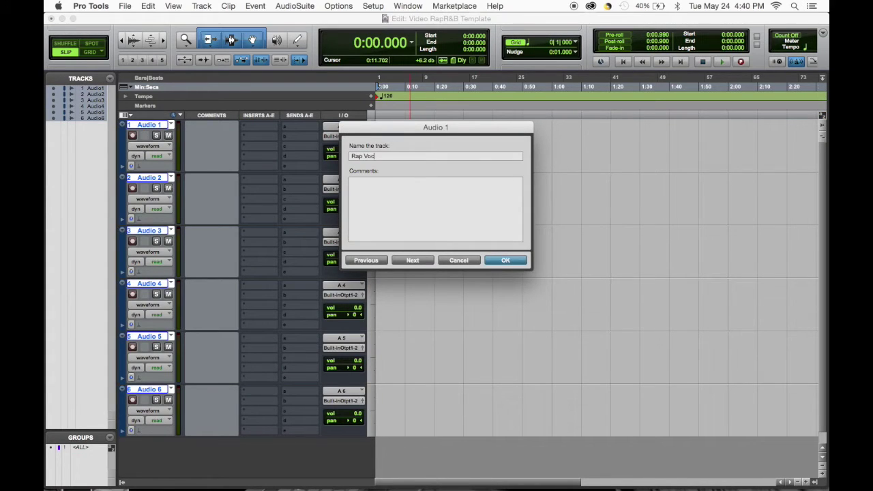
pyautogui.press('Return')
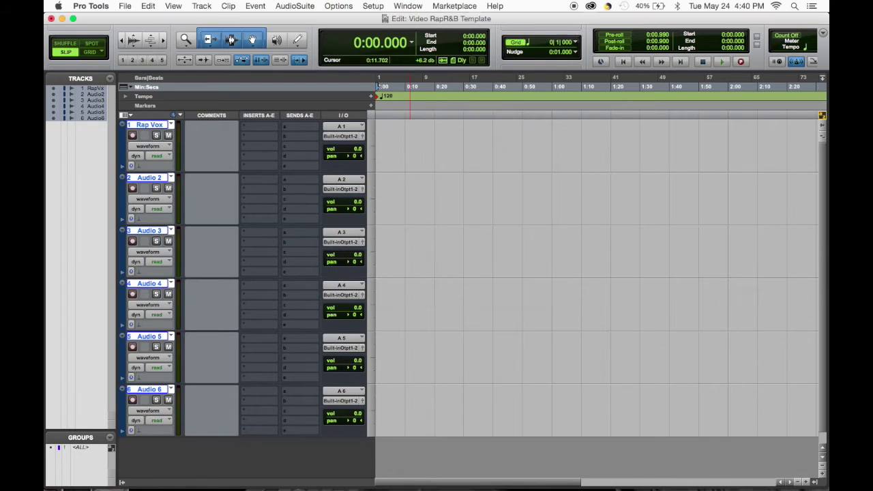
# Rename tracks 2 and 3 to Rap Double and Ad libs.
pyautogui.doubleClick(148, 179)
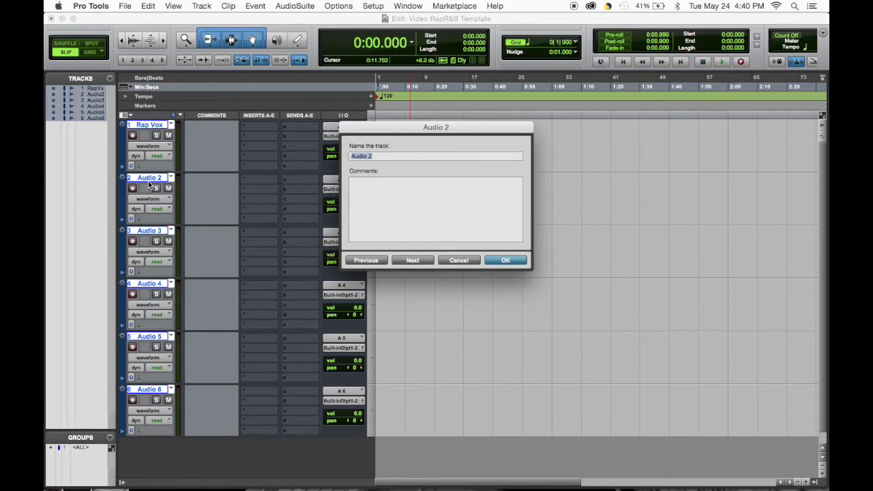
pyautogui.write('Rap Double')
pyautogui.press('Return')
pyautogui.doubleClick(155, 233)
pyautogui.write('Ad libs')
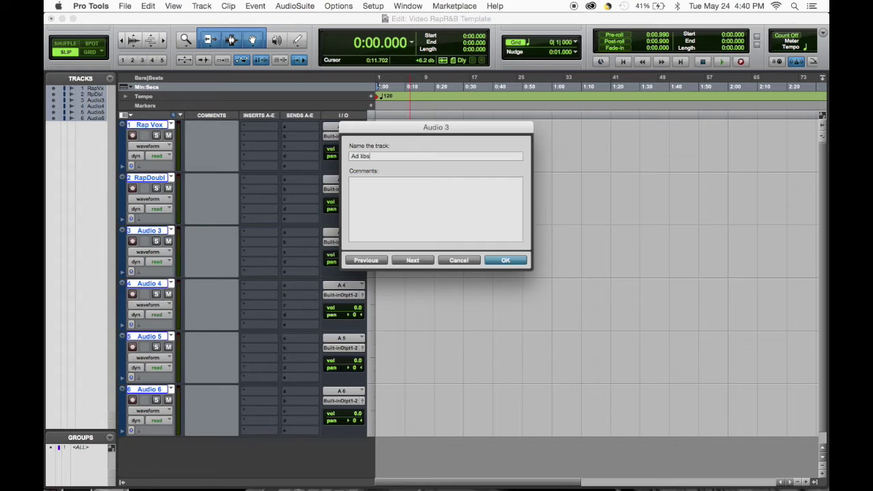
pyautogui.press('Return')
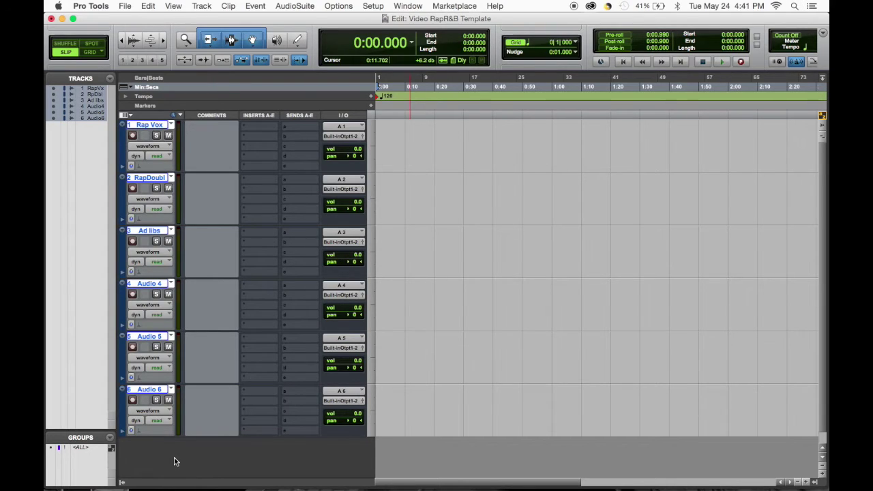
pyautogui.press('super+shift+n')
# Set up rows for stereo Aux Input tracks and a stereo Master Fader.
pyautogui.click(430, 187)
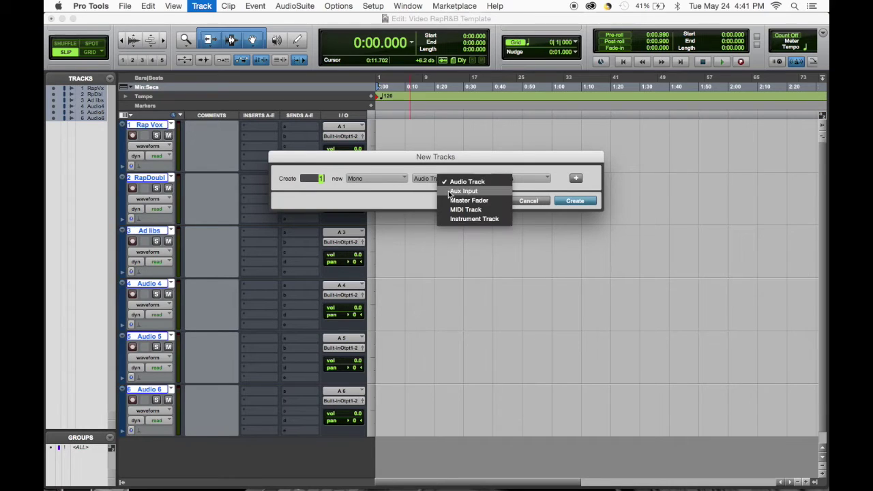
pyautogui.click(432, 189)
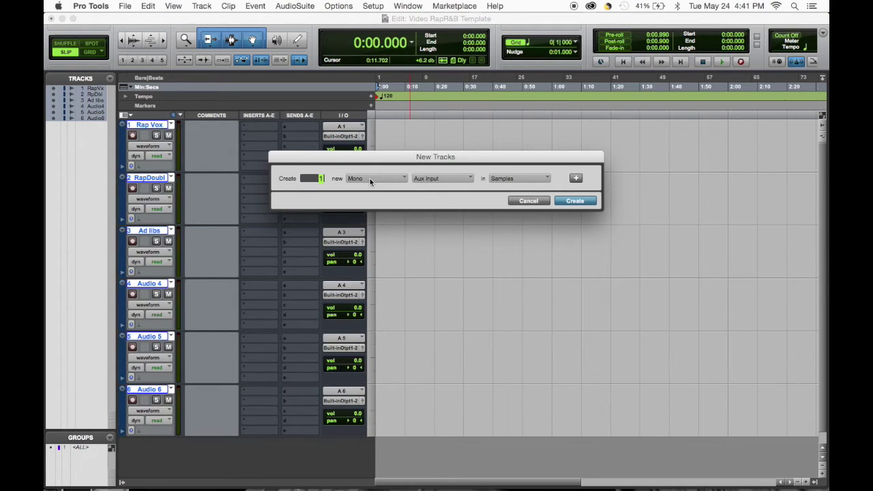
pyautogui.click(372, 179)
pyautogui.click(385, 191)
pyautogui.click(576, 178)
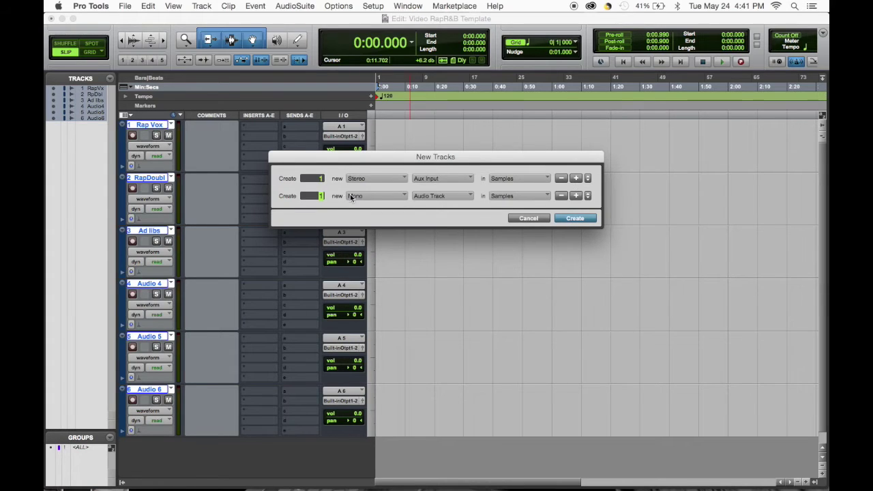
pyautogui.click(371, 197)
pyautogui.click(387, 207)
pyautogui.click(442, 196)
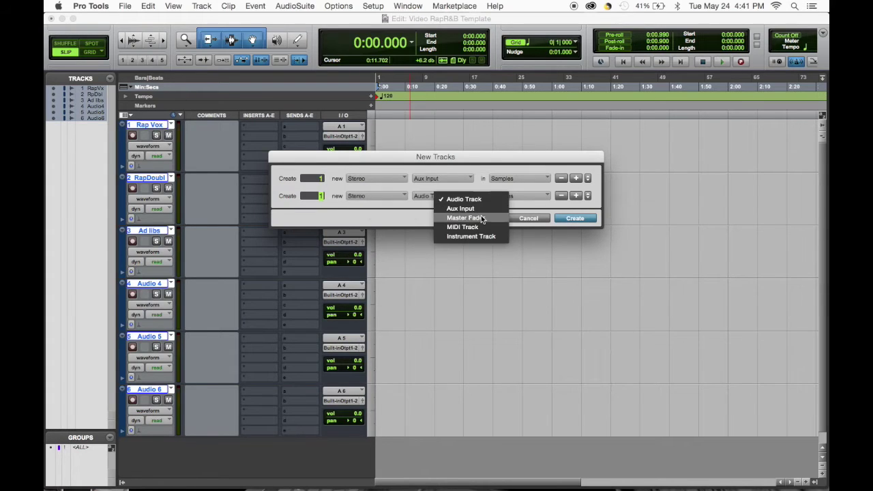
pyautogui.click(444, 216)
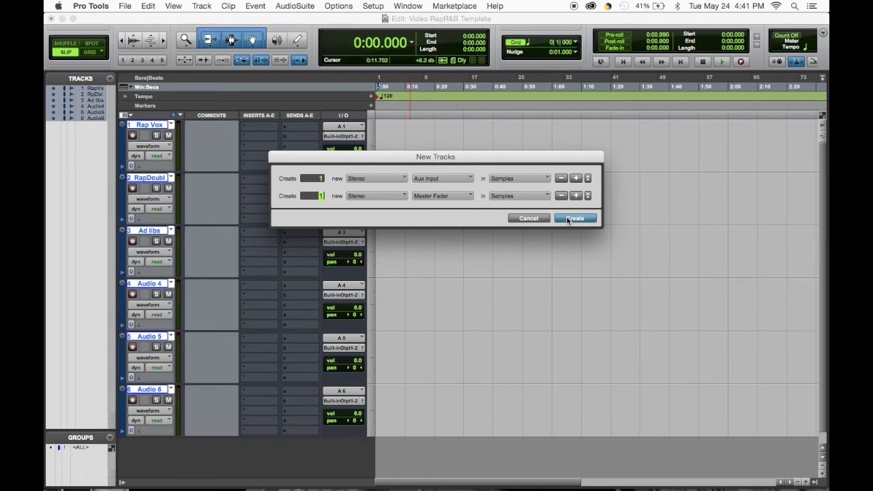
# Create 2 stereo aux inputs with the master fader, then select Audio 4–6.
pyautogui.click(322, 181)
pyautogui.write('2')
pyautogui.click(581, 219)
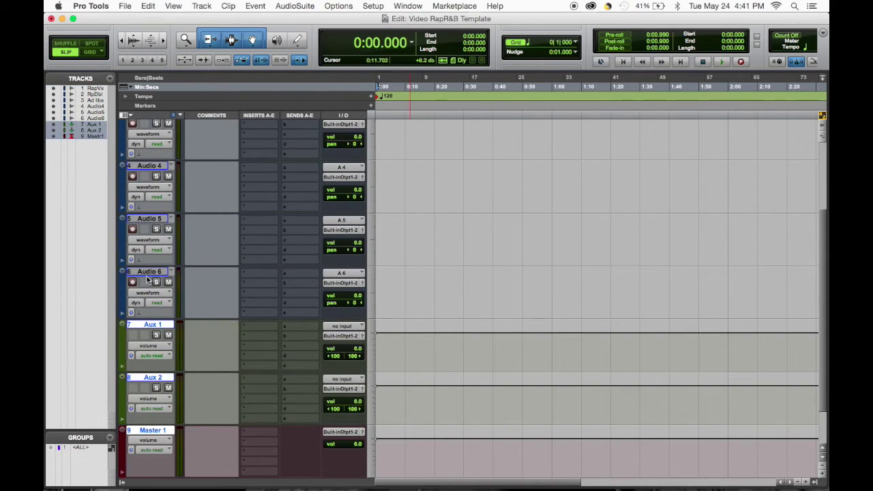
pyautogui.click(145, 272)
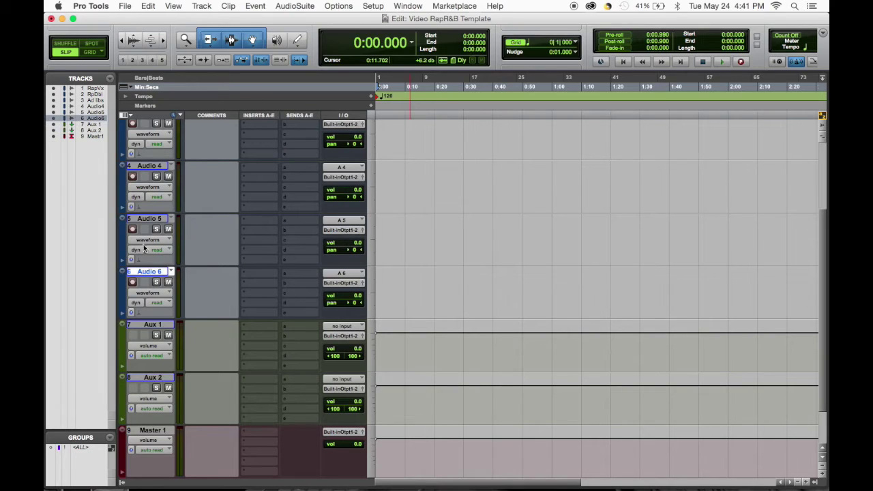
pyautogui.keyDown('shift'); pyautogui.click(143, 168); pyautogui.keyUp('shift')
# Hide the Audio 4–6 tracks and rename Aux 1 to Delay.
pyautogui.rightClick(144, 168)
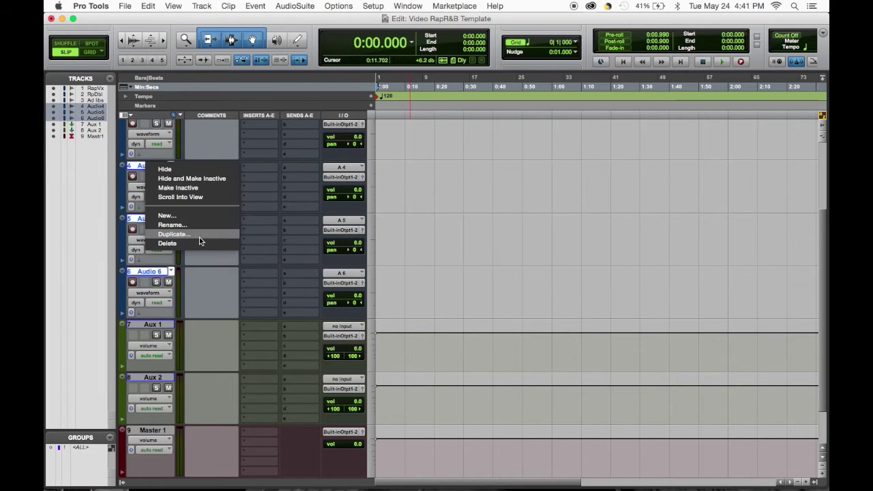
pyautogui.click(189, 179)
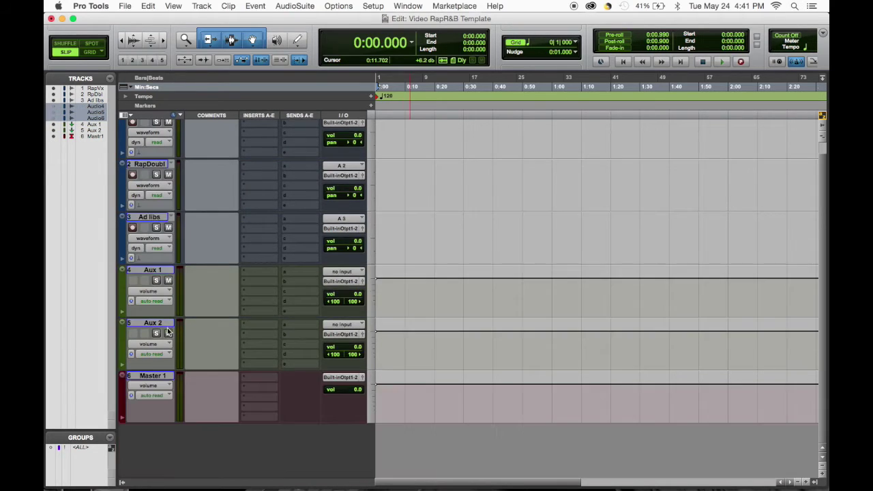
pyautogui.doubleClick(150, 271)
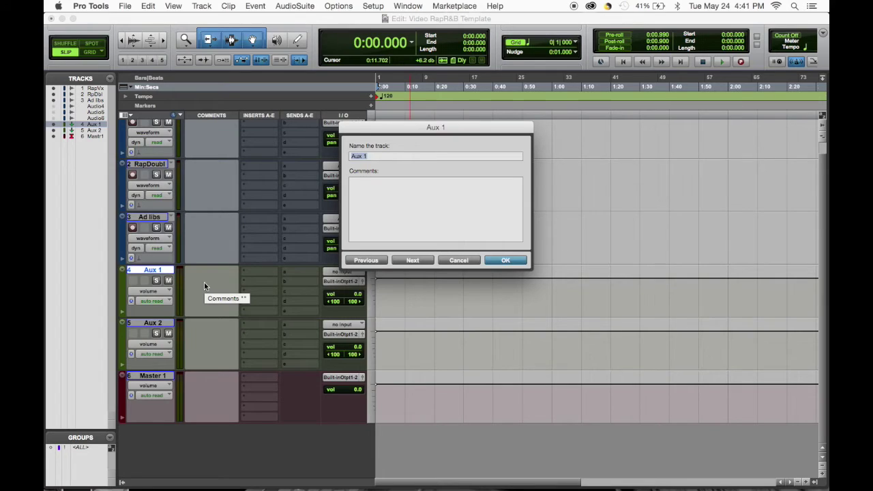
pyautogui.write('Delay')
pyautogui.press('Return')
# Rename Aux 2 to Verb and the master fader to Master.
pyautogui.doubleClick(163, 326)
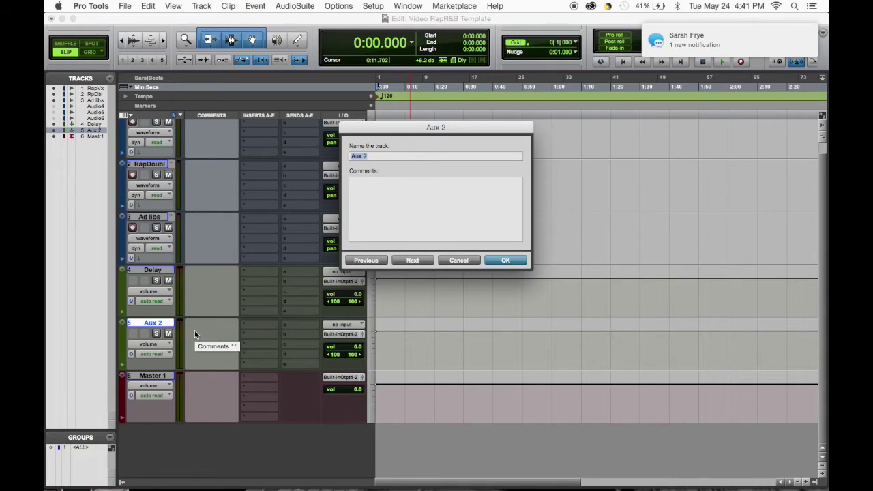
pyautogui.write('R')
pyautogui.press('BackSpace')
pyautogui.write('Verb')
pyautogui.press('super+Right')
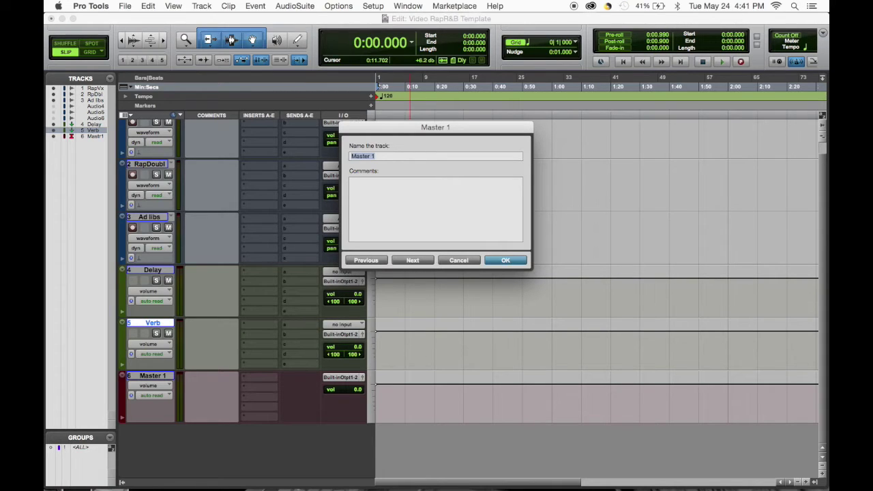
pyautogui.write('Master')
pyautogui.press('Return')
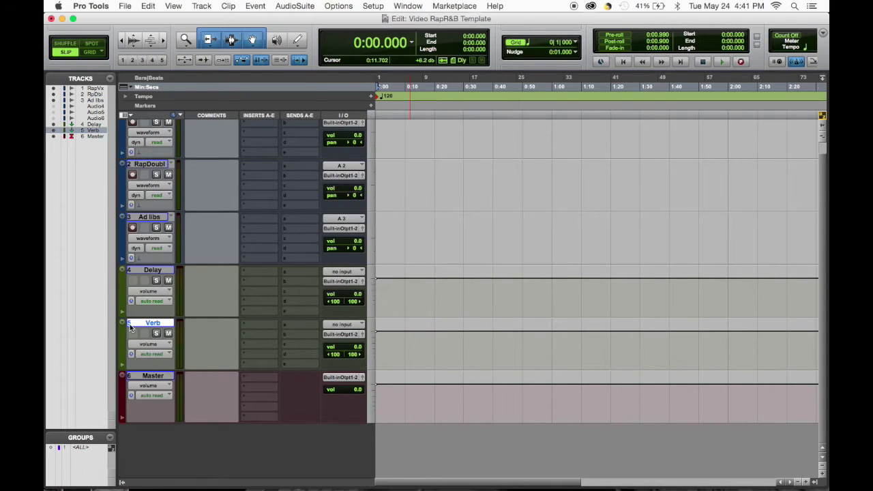
pyautogui.scroll(2, 164, 324)
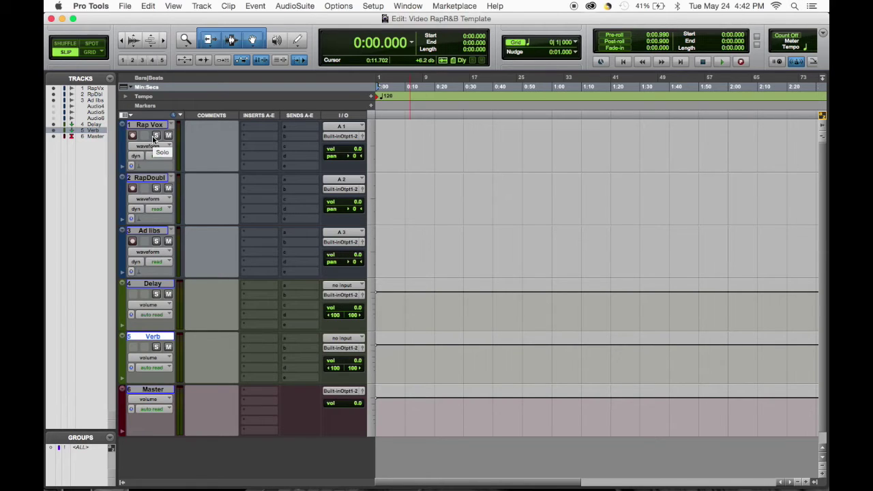
pyautogui.click(260, 129)
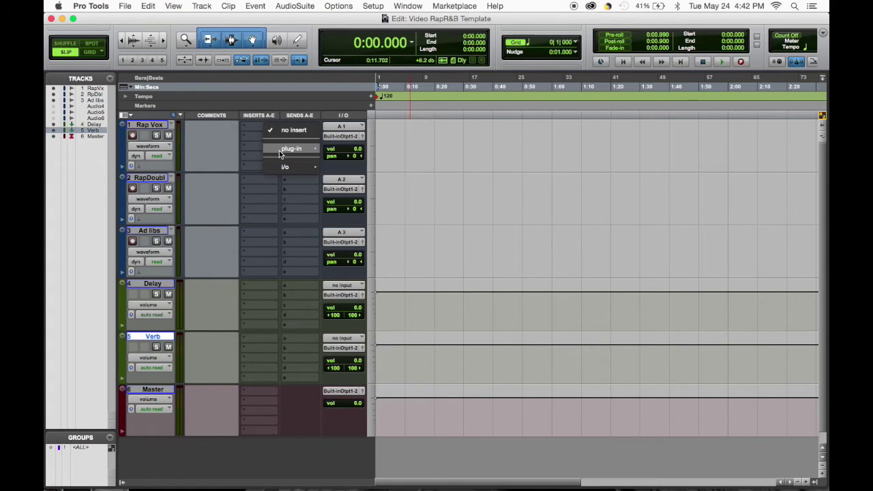
# Put an EQ3 7-Band (mono) on Rap Vox's insert A and close its window.
pyautogui.moveTo(280, 154)
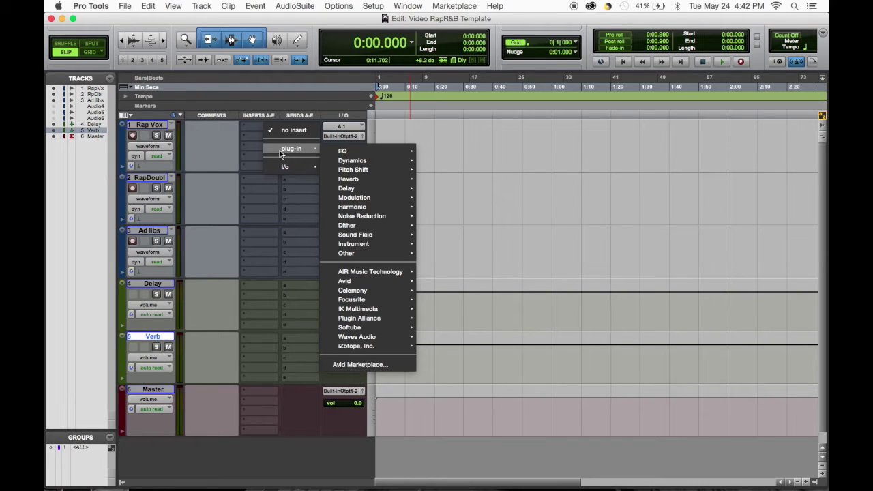
pyautogui.moveTo(334, 152)
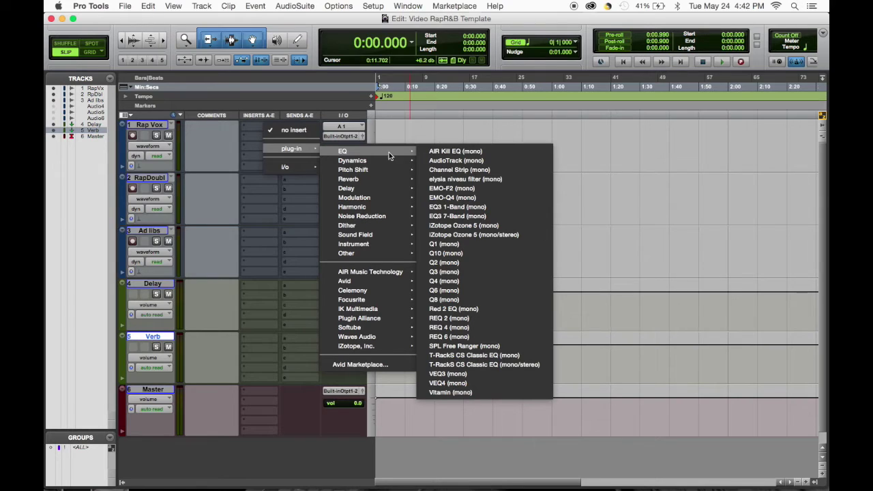
pyautogui.click(458, 215)
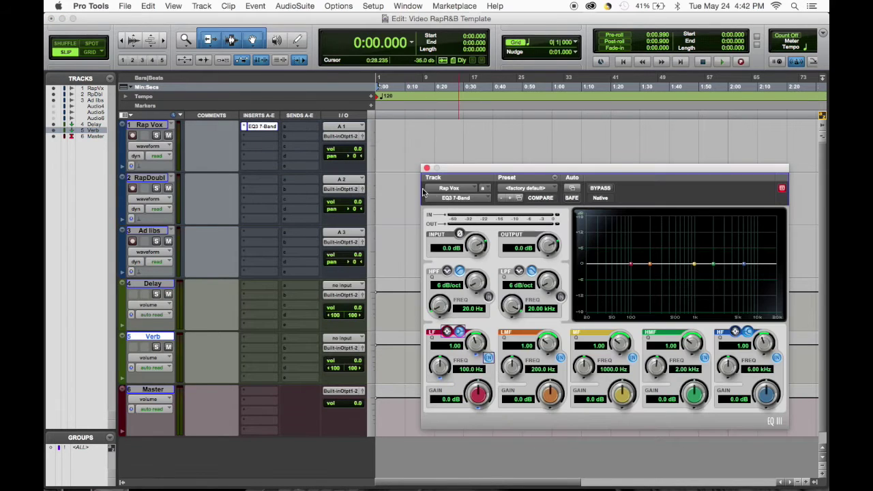
pyautogui.click(426, 169)
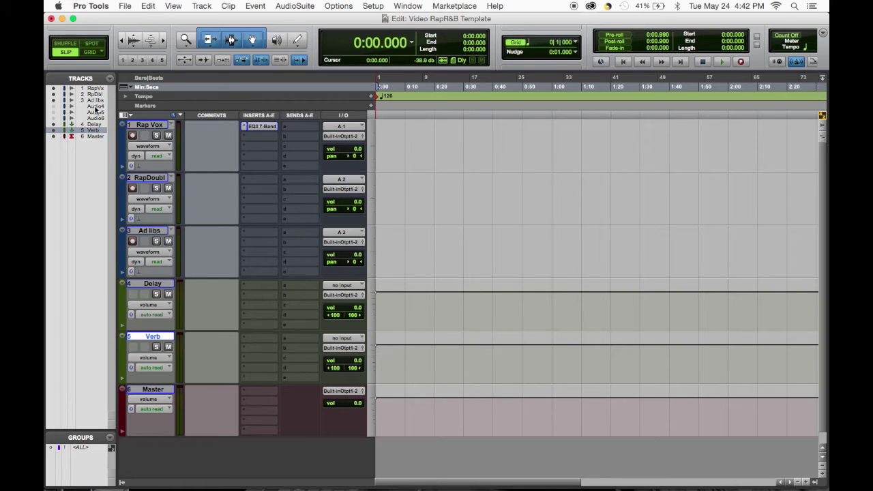
# Show the hidden Audio 4 track and rename it Inst.
pyautogui.click(54, 105)
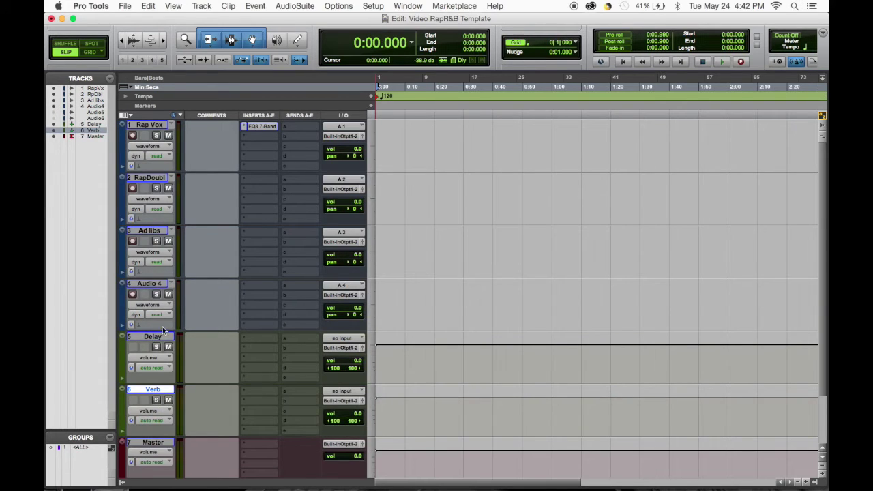
pyautogui.doubleClick(156, 281)
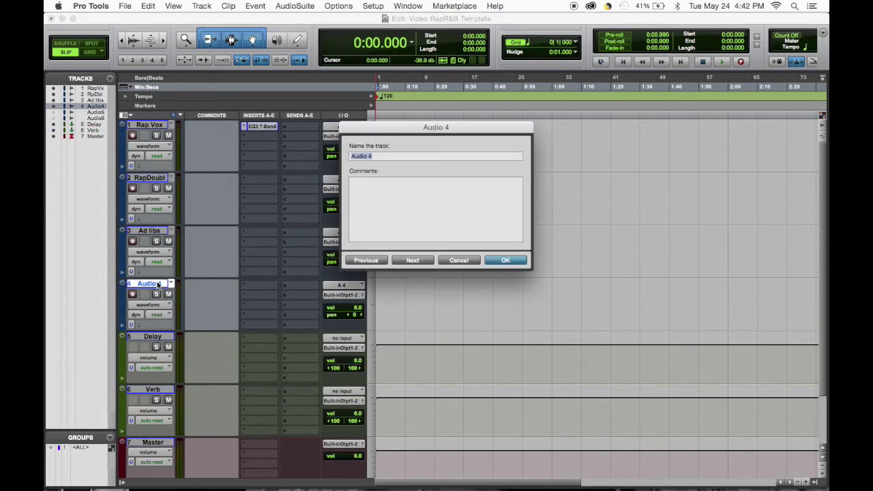
pyautogui.write('Inst')
pyautogui.press('Return')
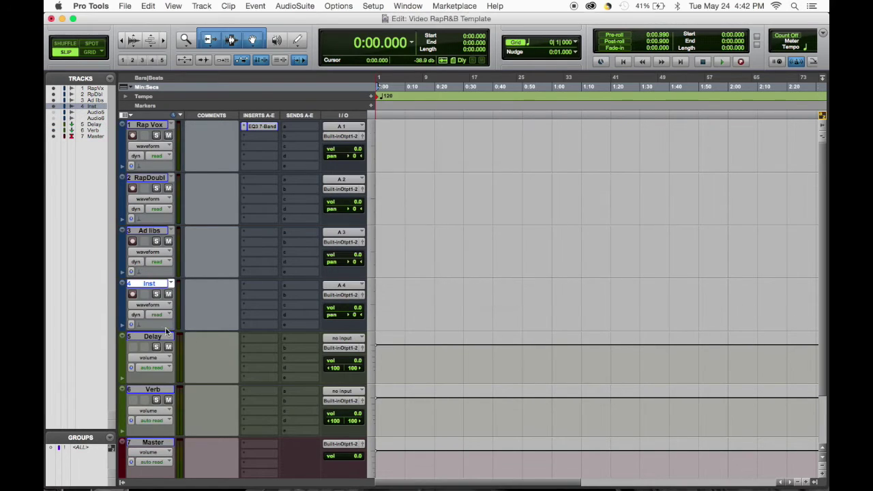
# Move Inst to the top of the session and colour it magenta.
pyautogui.moveTo(154, 285); pyautogui.dragTo(150, 124)
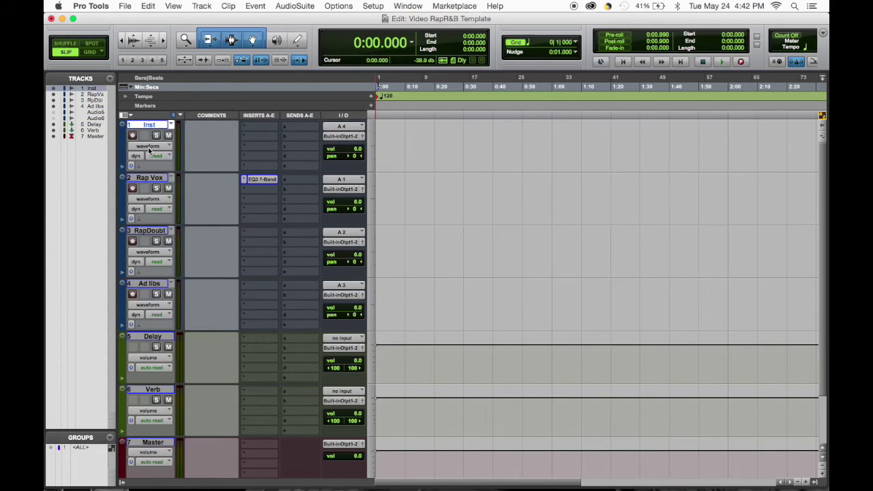
pyautogui.doubleClick(127, 152)
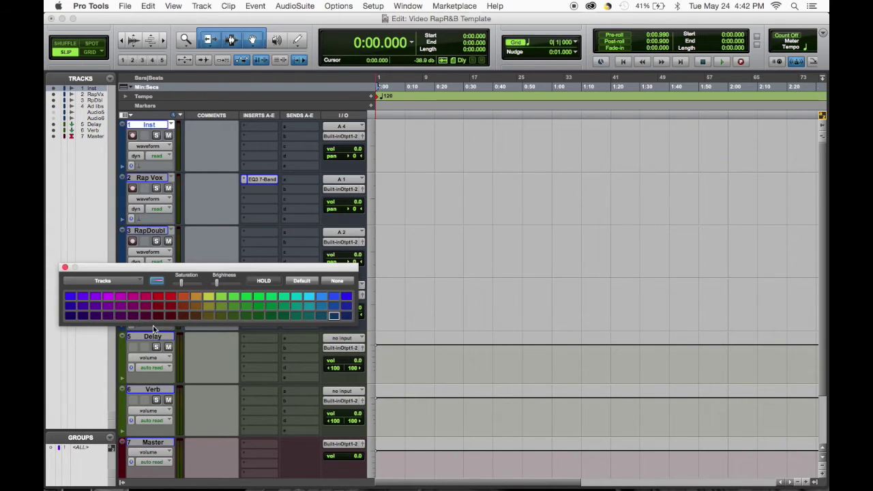
pyautogui.click(110, 300)
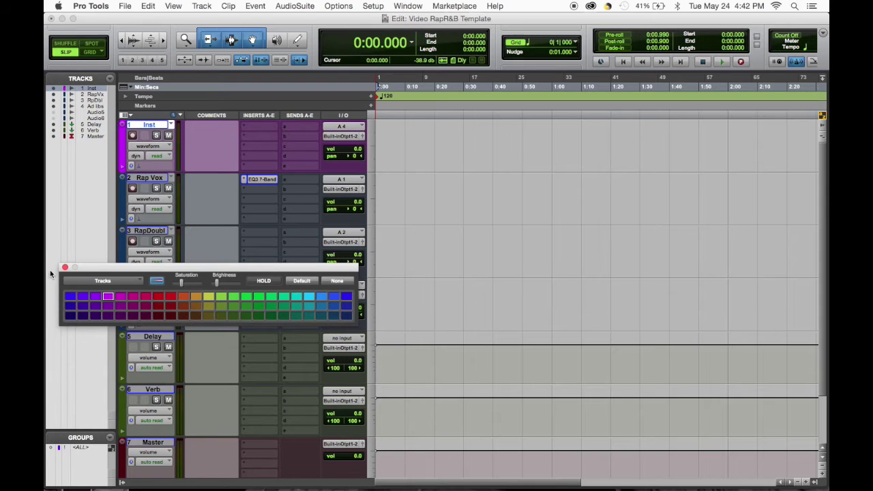
pyautogui.click(65, 267)
# Insert an EQ3 7-Band on Inst with about a -1.5 dB high-mid cut near 2.44 kHz.
pyautogui.click(259, 133)
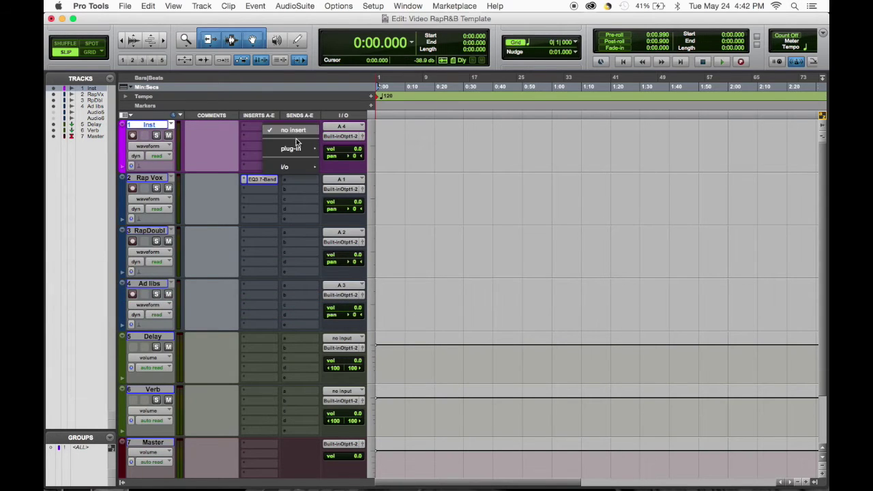
pyautogui.moveTo(303, 147)
pyautogui.moveTo(382, 151)
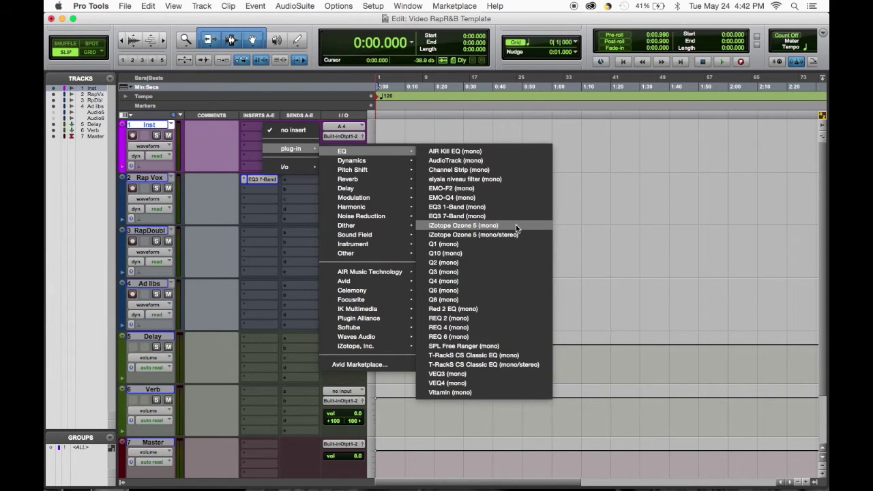
pyautogui.click(508, 216)
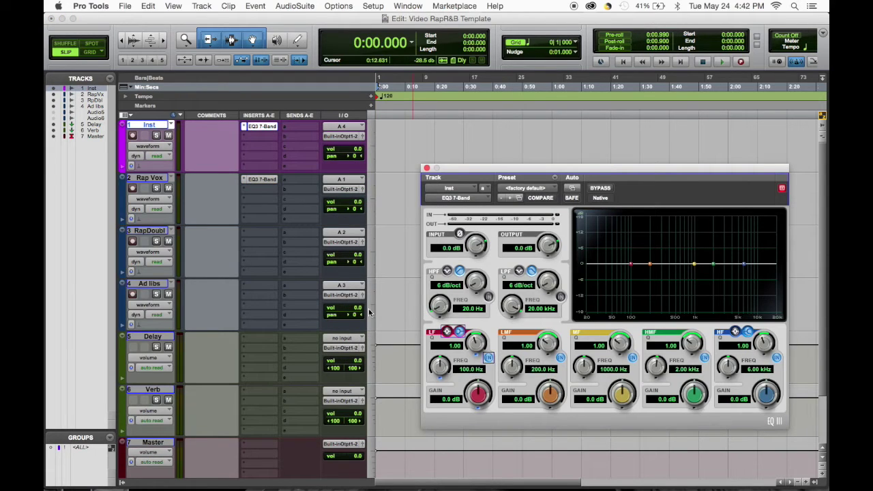
pyautogui.moveTo(714, 265); pyautogui.dragTo(718, 270)
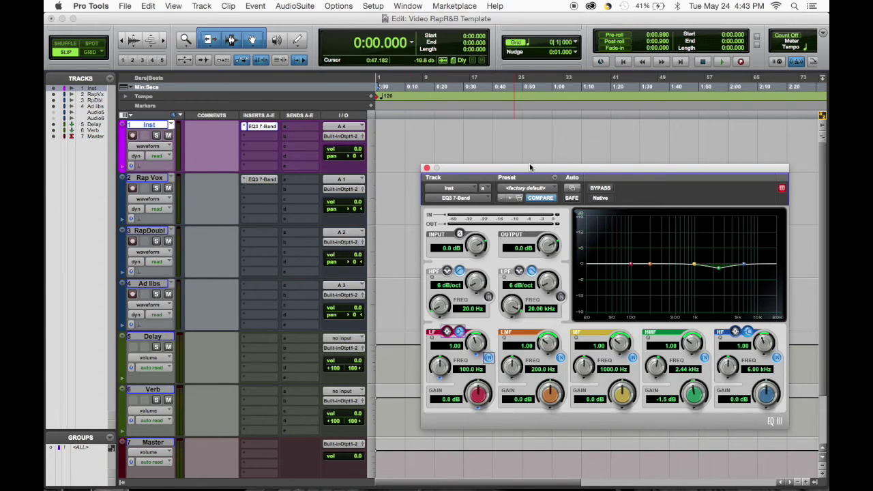
pyautogui.click(426, 169)
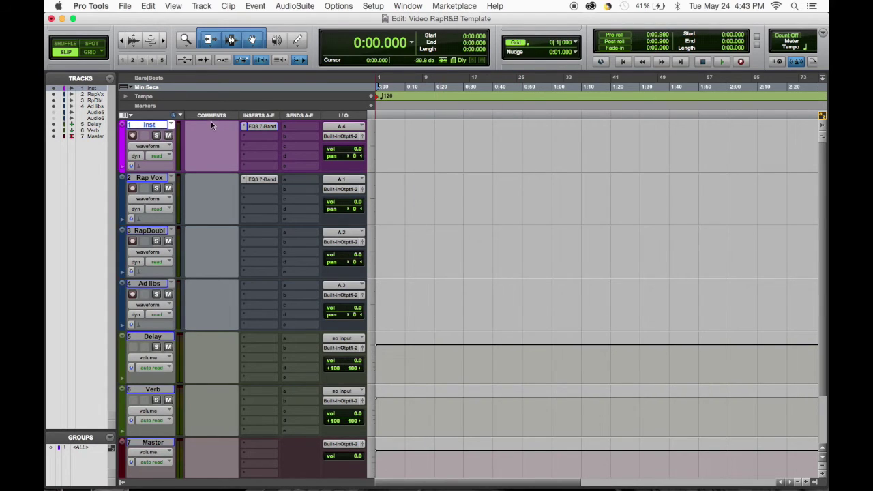
# Copy the Rap Vox EQ3 7-Band onto RapDoubl's first insert.
pyautogui.click(265, 178)
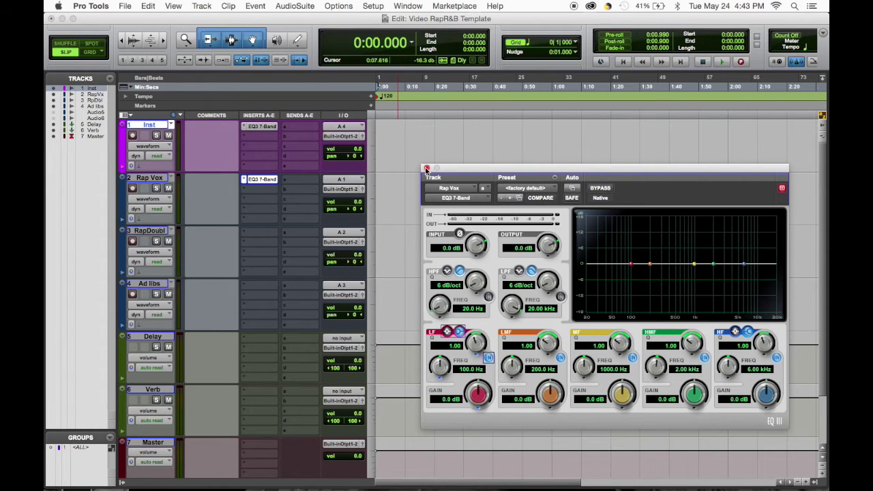
pyautogui.click(427, 168)
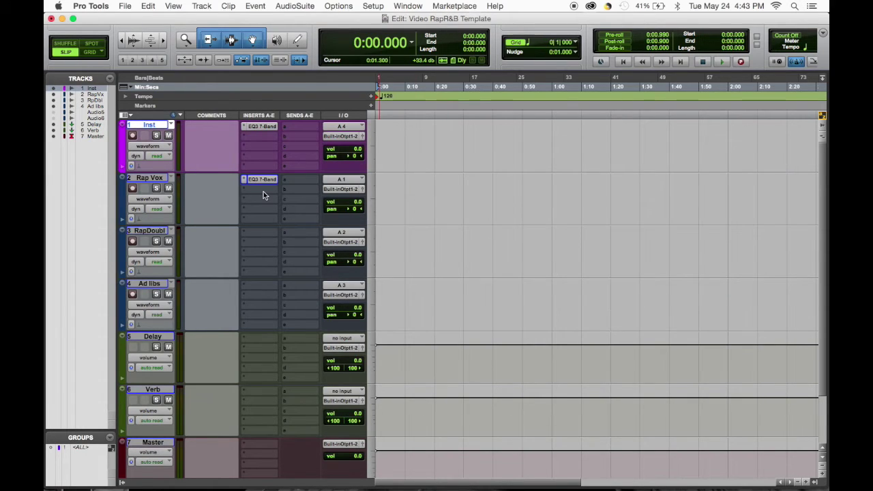
pyautogui.moveTo(262, 189); pyautogui.dragTo(258, 224)
pyautogui.click(259, 233)
pyautogui.click(256, 218)
pyautogui.moveTo(258, 181); pyautogui.dragTo(255, 233)
# Check the RapDoubl EQ, then copy the EQ3 onto the Ad libs track.
pyautogui.click(259, 232)
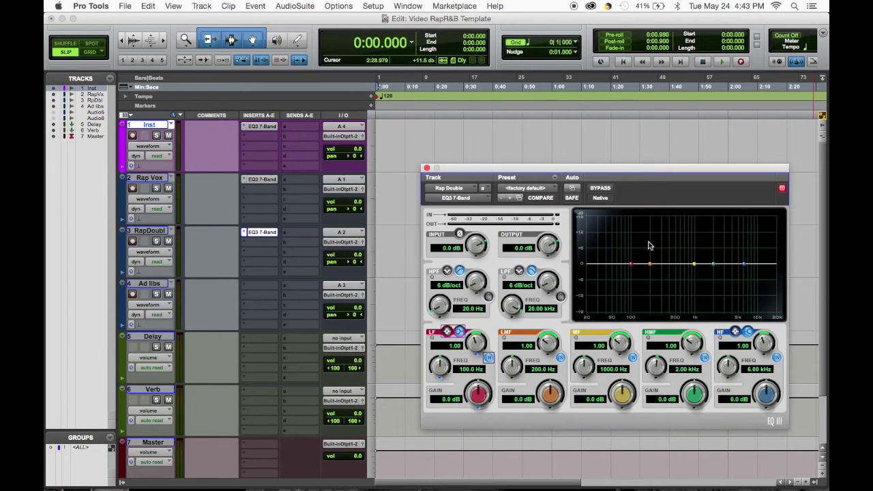
pyautogui.click(427, 168)
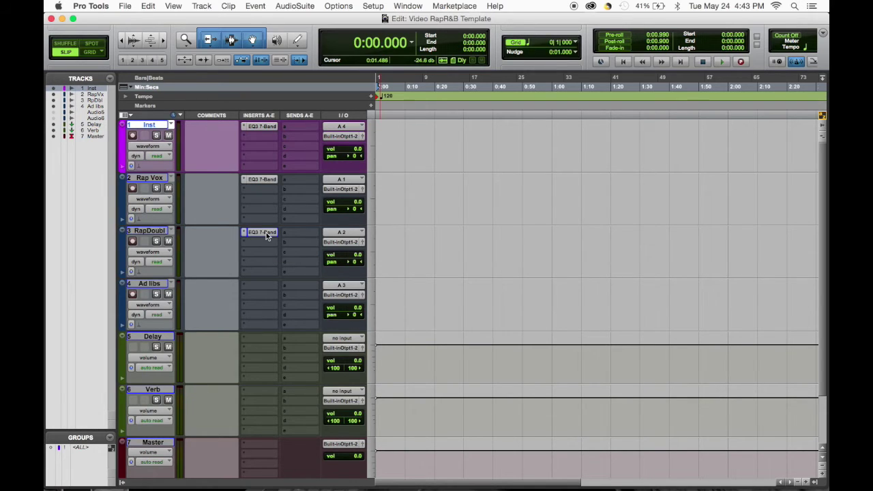
pyautogui.moveTo(266, 236); pyautogui.dragTo(266, 285)
# Set the Delay aux input to Bus 5-6 (Stereo) and Verb to Bus 7-8 (Stereo).
pyautogui.click(344, 341)
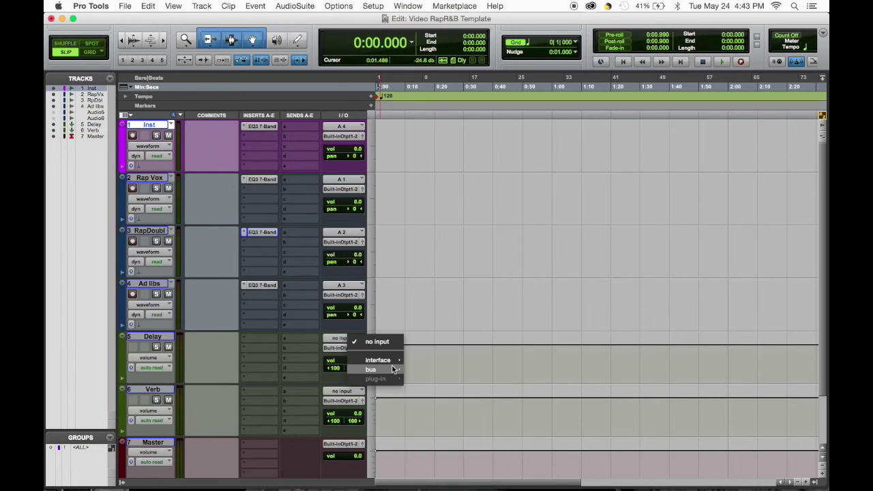
pyautogui.moveTo(374, 369)
pyautogui.click(465, 237)
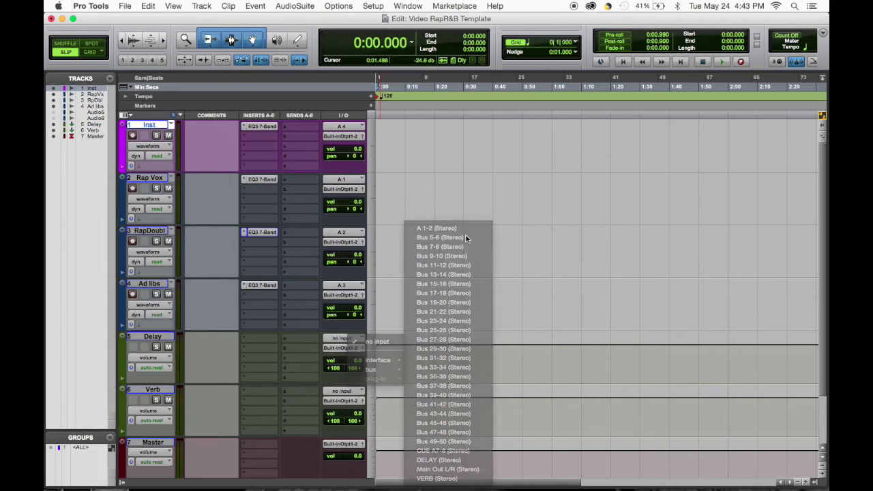
pyautogui.click(342, 391)
pyautogui.moveTo(380, 422)
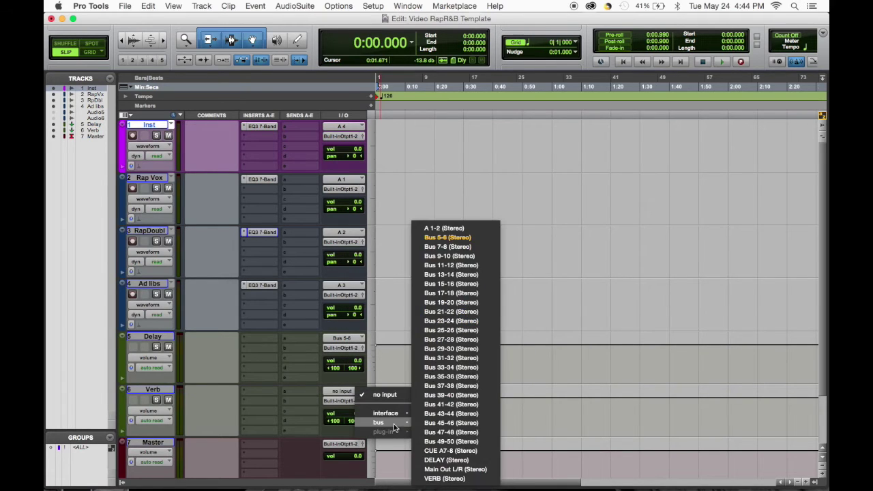
pyautogui.click(449, 246)
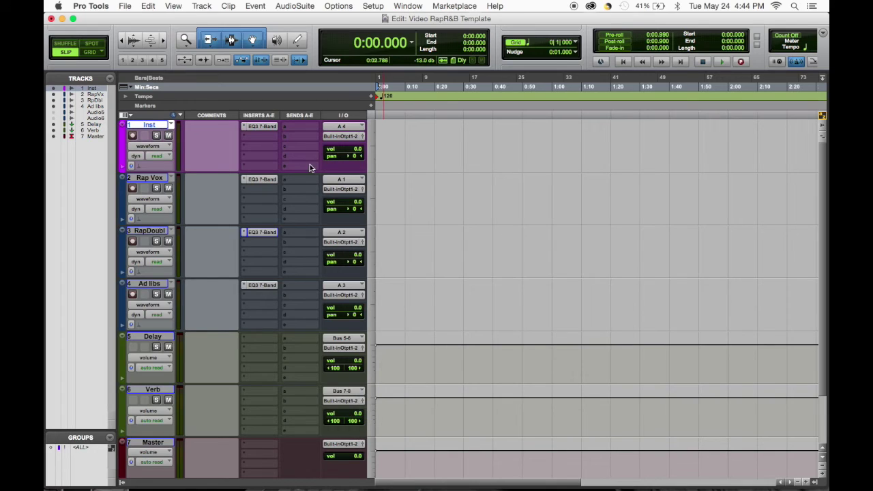
# Route Rap Vox's send A to Bus 5-6 at 0 dB.
pyautogui.click(304, 181)
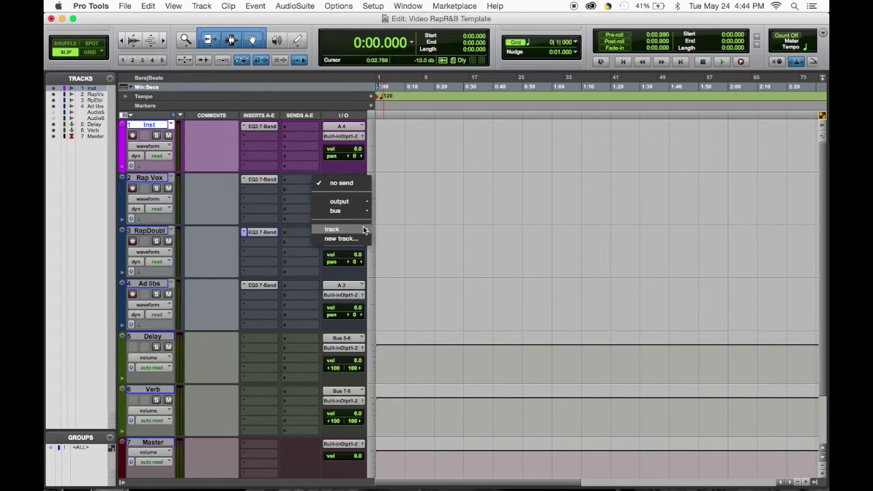
pyautogui.moveTo(337, 210)
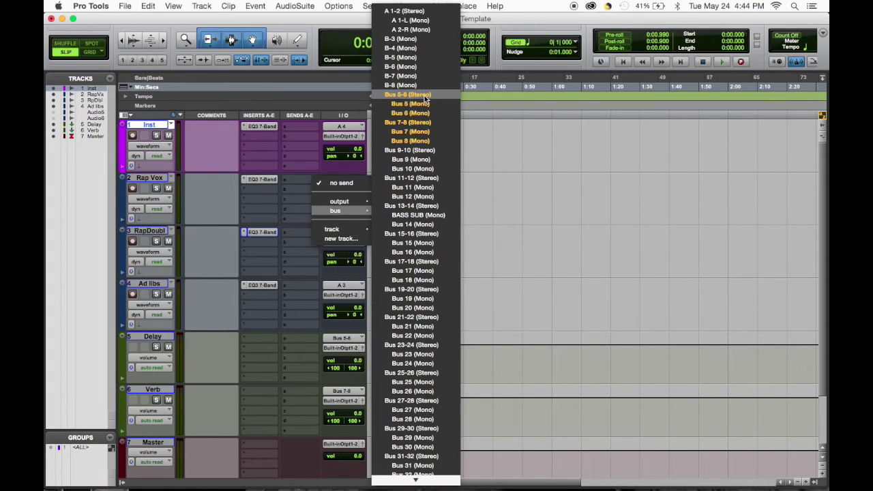
pyautogui.click(426, 95)
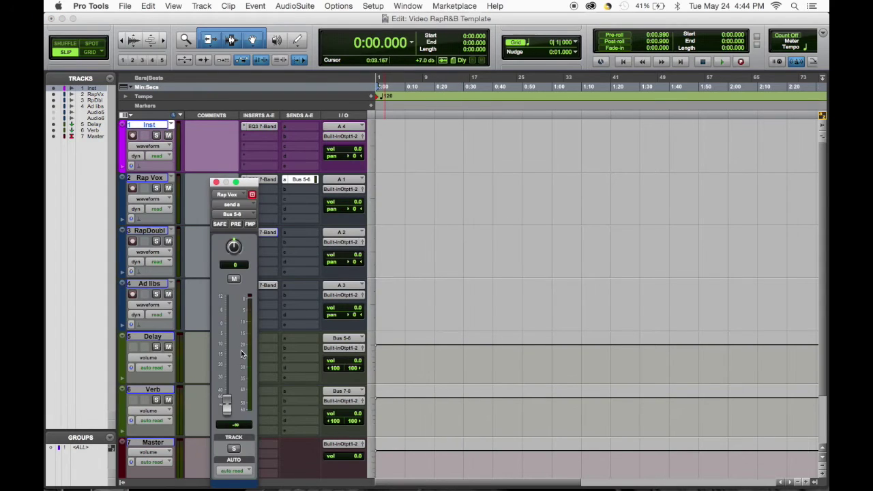
pyautogui.keyDown('alt'); pyautogui.click(227, 405); pyautogui.keyUp('alt')
pyautogui.click(216, 183)
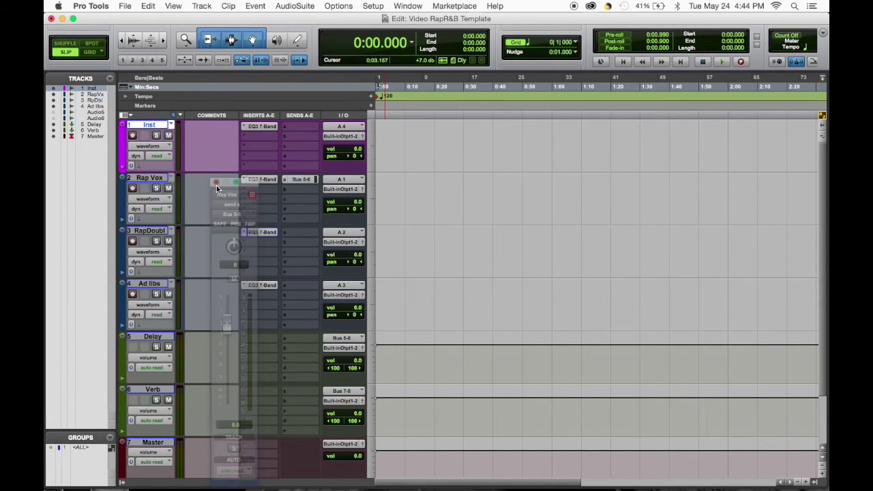
# Rename the Bus 5-6 send to Delay, fixing a typo, and copy it onto RapDoubl.
pyautogui.rightClick(303, 179)
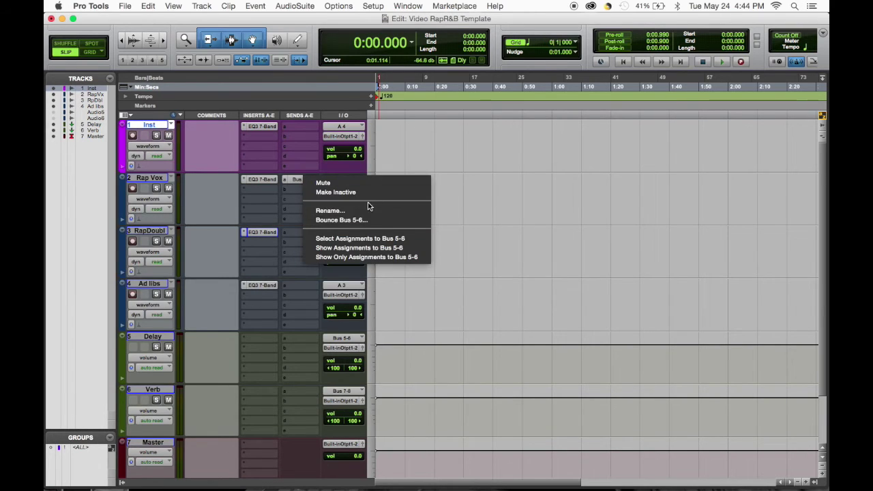
pyautogui.click(370, 209)
pyautogui.write('Dekay')
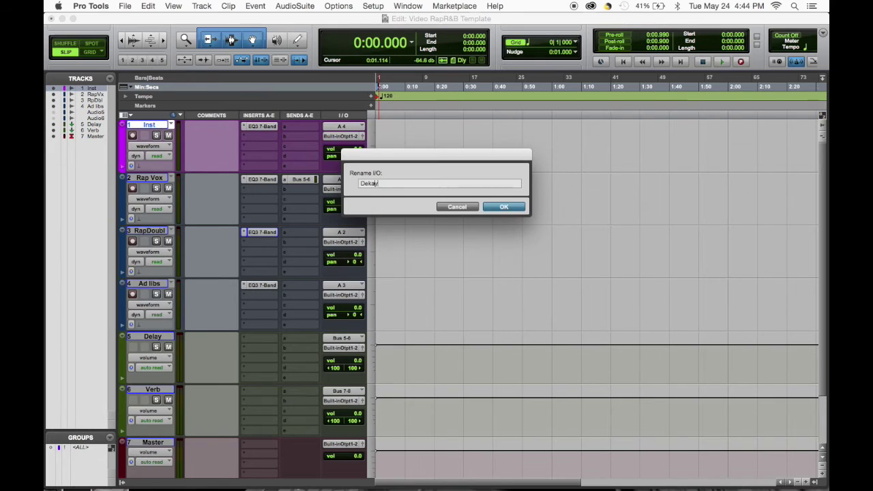
pyautogui.press('Return')
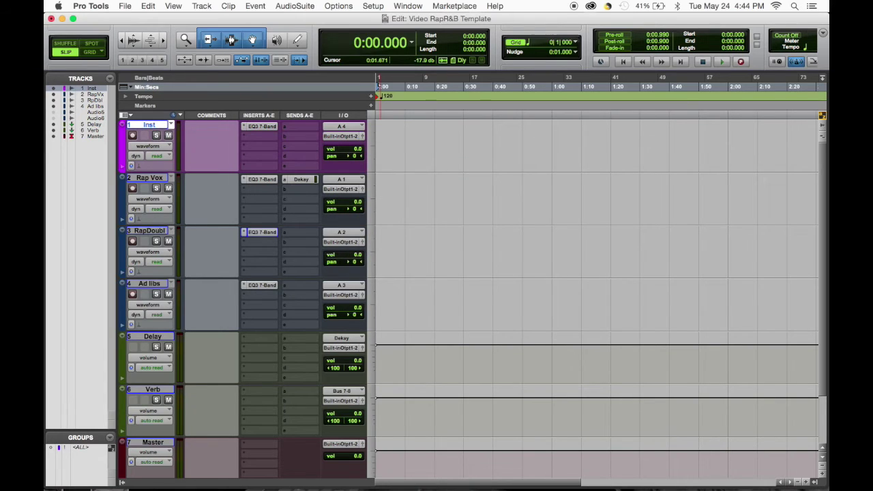
pyautogui.rightClick(302, 180)
pyautogui.click(336, 210)
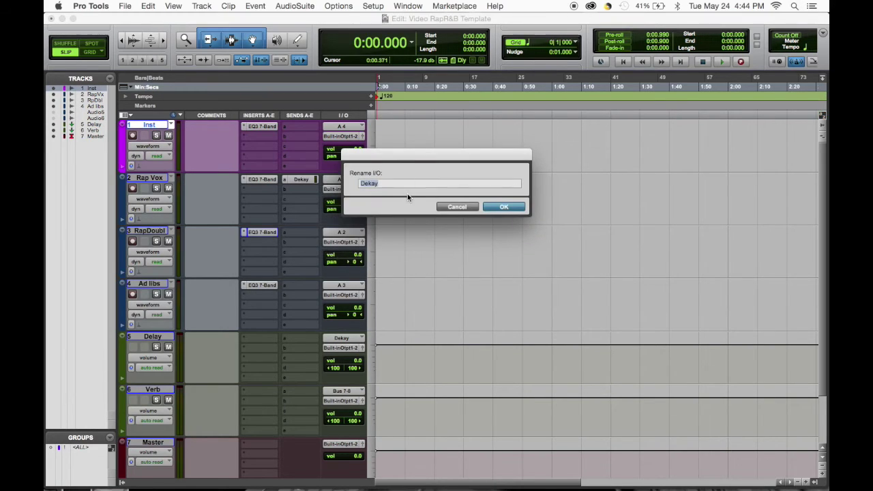
pyautogui.press('BackSpace')
pyautogui.press('BackSpace')
pyautogui.press('BackSpace')
pyautogui.write('lay')
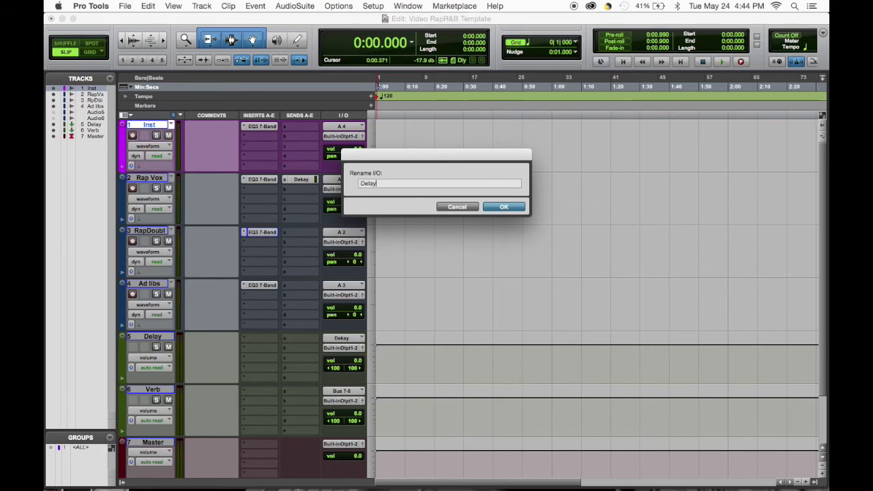
pyautogui.press('Return')
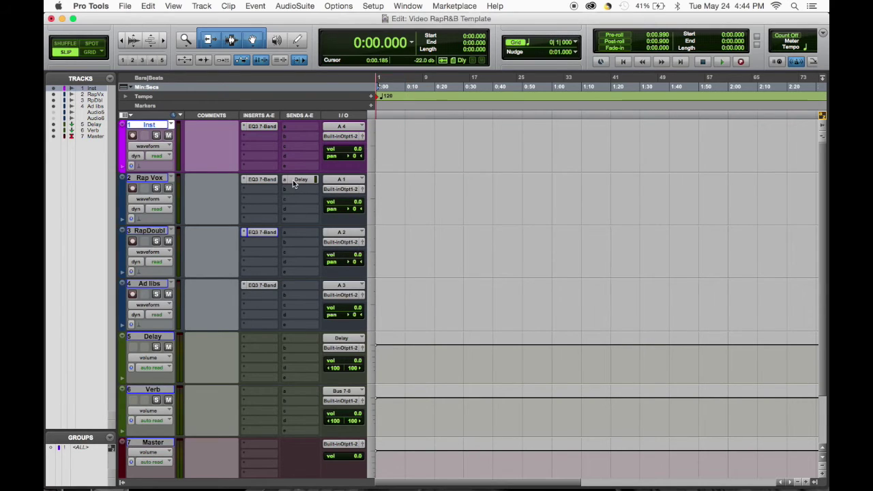
pyautogui.moveTo(293, 179); pyautogui.dragTo(292, 234)
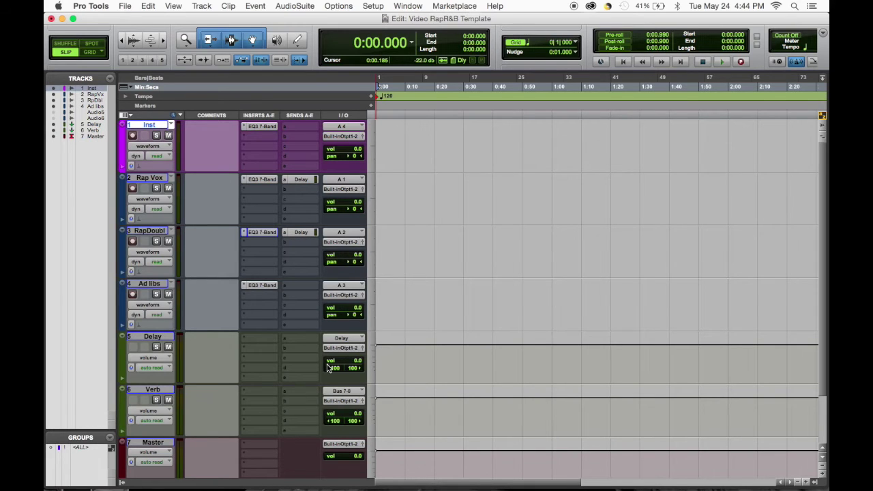
# Route Rap Vox's second send to Bus 7-8 at 0 dB.
pyautogui.click(301, 193)
pyautogui.moveTo(331, 220)
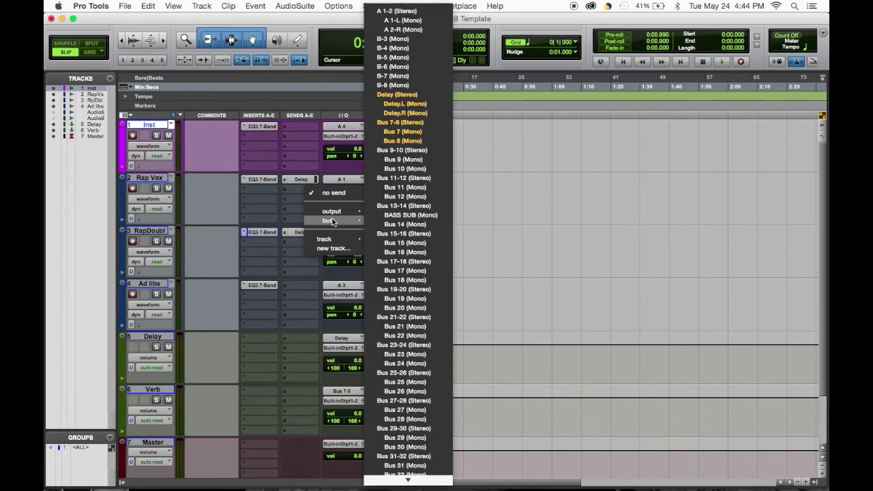
pyautogui.click(402, 122)
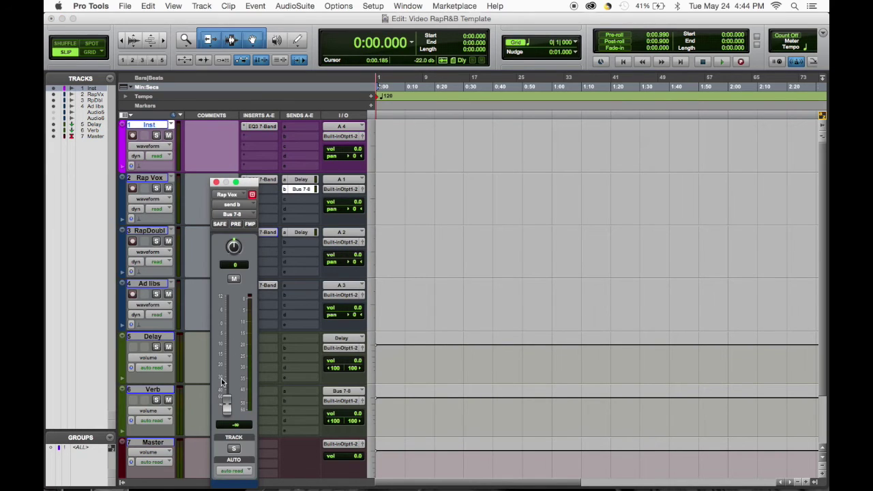
pyautogui.keyDown('alt'); pyautogui.click(228, 407); pyautogui.keyUp('alt')
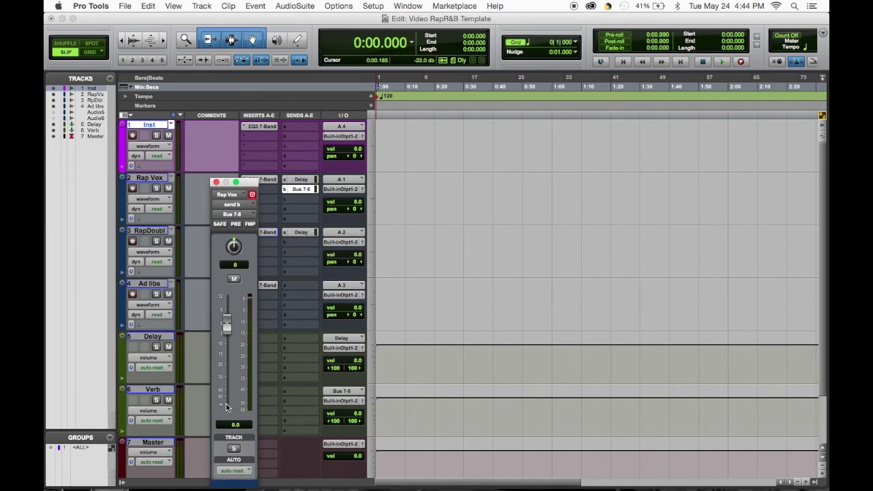
pyautogui.click(216, 182)
# Rename the Bus 7-8 send to 'Verb' and copy it onto the RapDoubl track.
pyautogui.rightClick(305, 188)
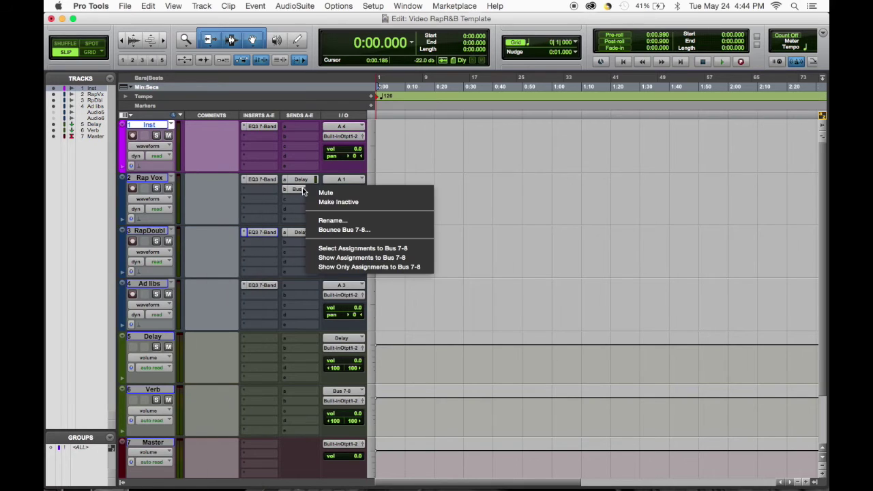
pyautogui.click(333, 218)
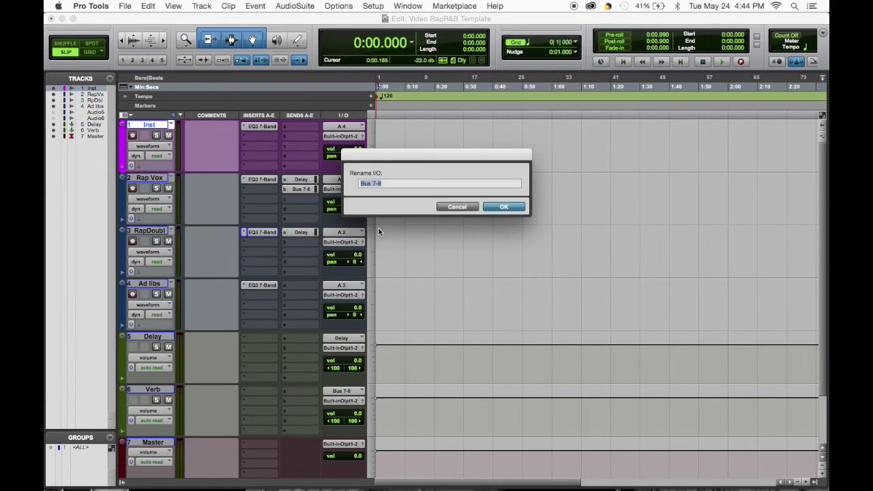
pyautogui.write('Verb')
pyautogui.press('Return')
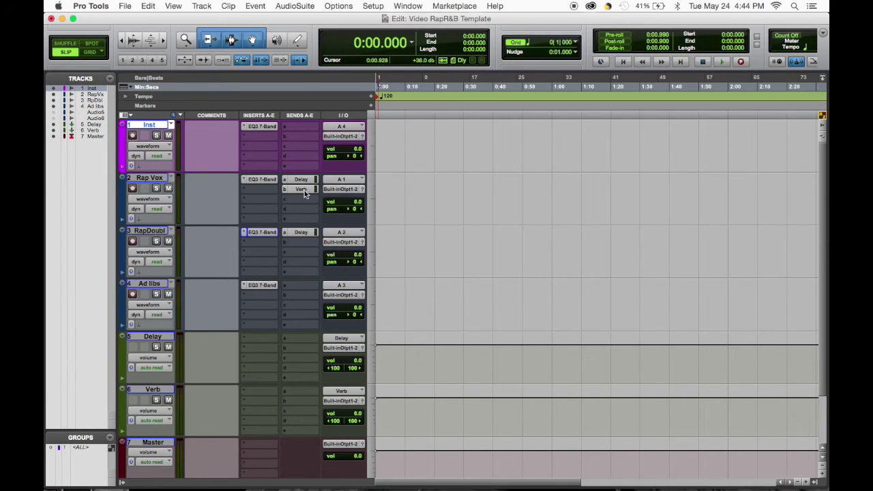
pyautogui.moveTo(304, 189); pyautogui.dragTo(301, 242)
# Insert Waves H-Delay on the Delay track and load the Modulation > Rap Vox preset.
pyautogui.click(269, 338)
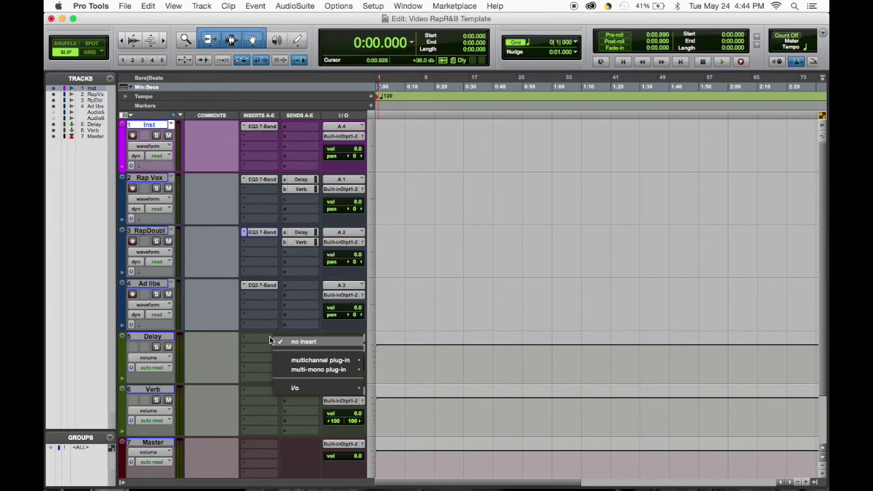
pyautogui.moveTo(308, 361)
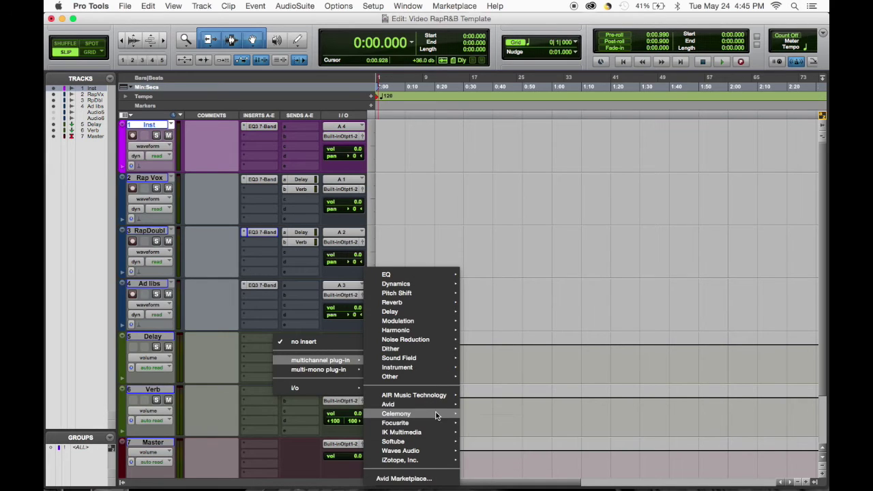
pyautogui.moveTo(436, 451)
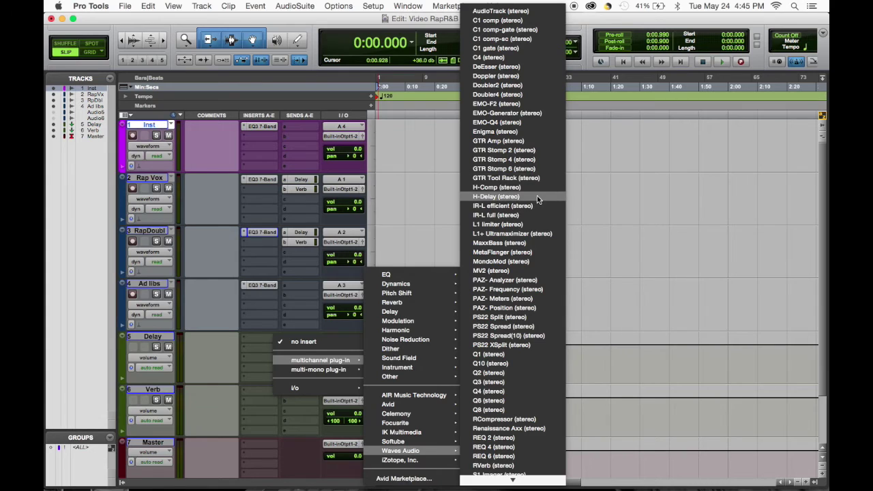
pyautogui.press('Escape')
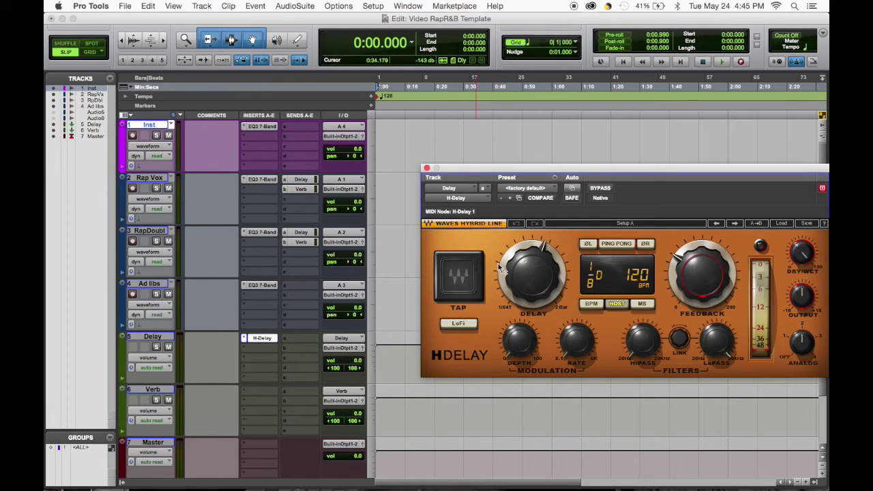
pyautogui.click(774, 225)
pyautogui.moveTo(775, 314)
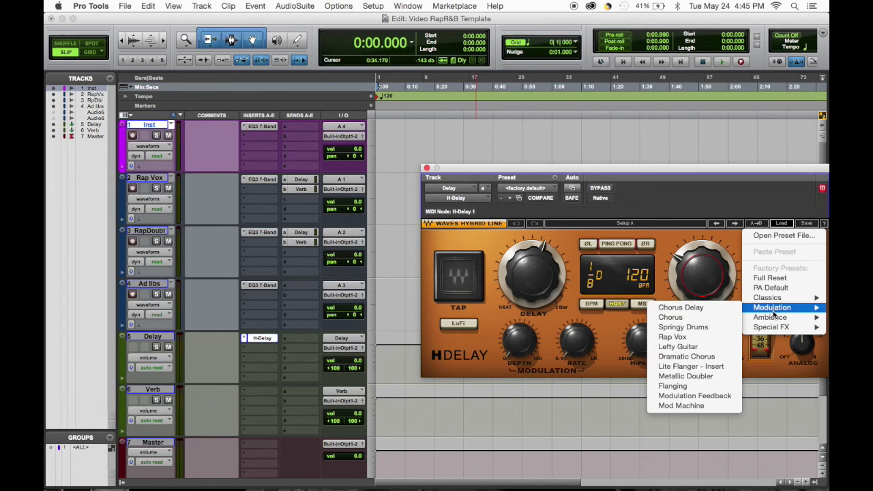
pyautogui.click(706, 337)
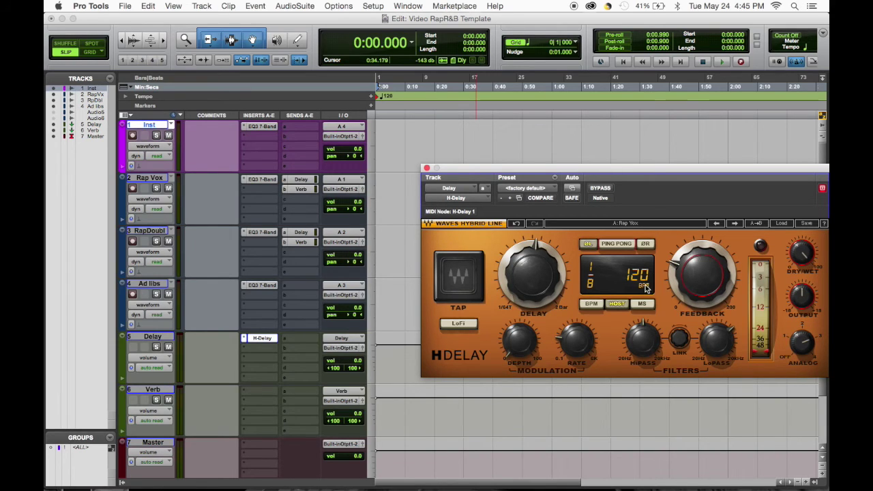
# Play the session and lower the H-Delay dry/wet mix to 16, then close the window.
pyautogui.click(722, 62)
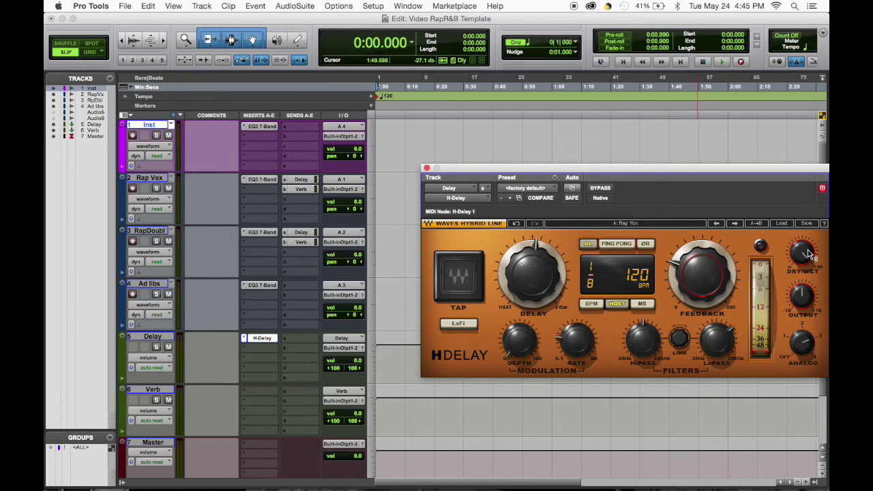
pyautogui.moveTo(810, 255); pyautogui.dragTo(810, 297)
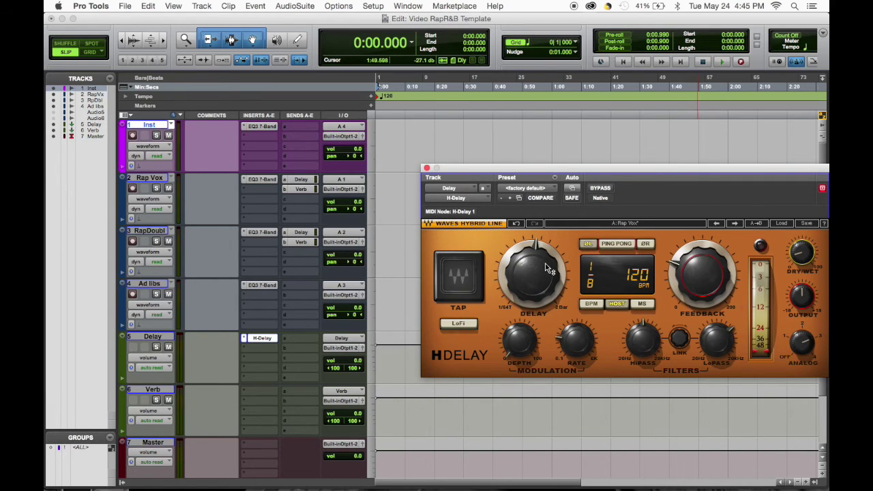
pyautogui.moveTo(566, 356)
pyautogui.moveTo(810, 252)
pyautogui.click(426, 168)
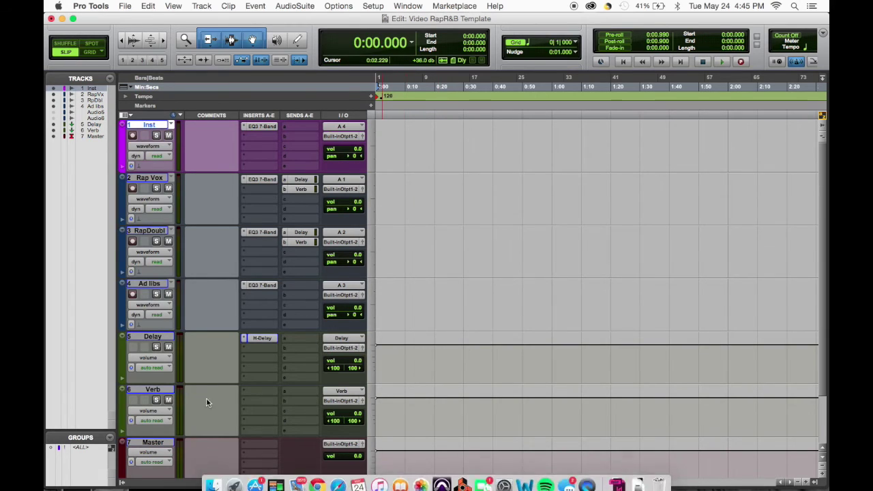
# Insert the RVerb plug-in on the Verb aux track.
pyautogui.click(250, 393)
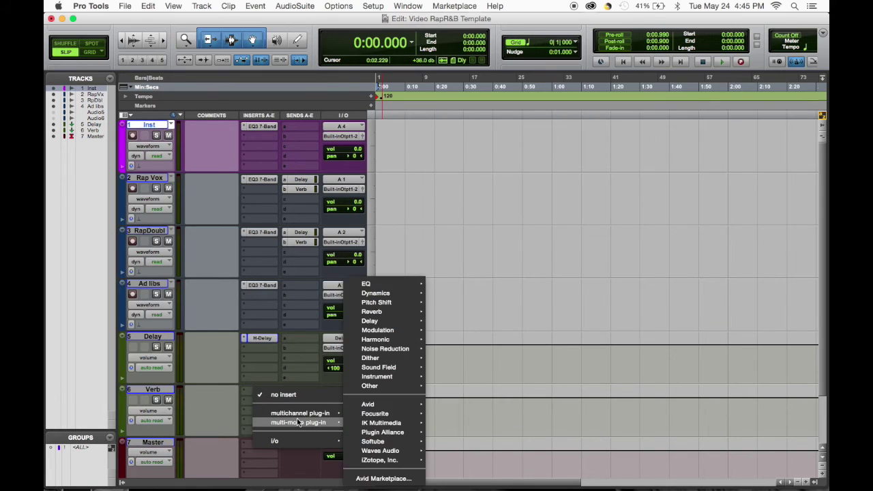
pyautogui.moveTo(299, 413)
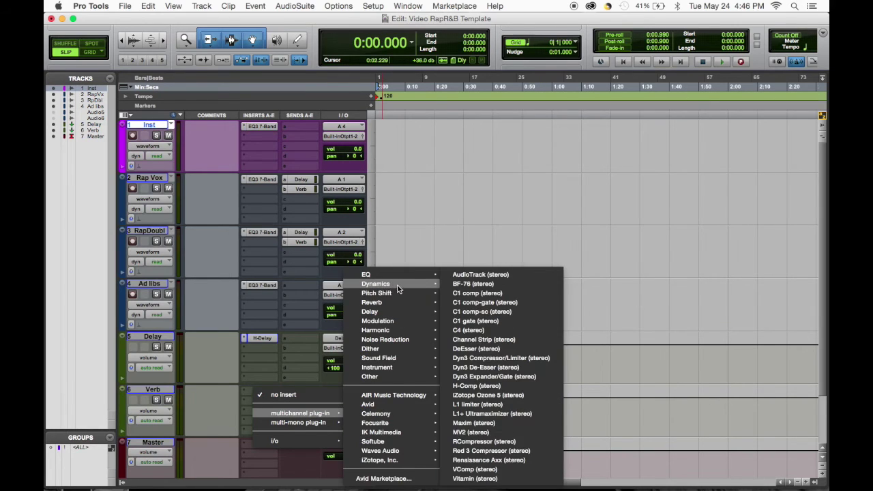
pyautogui.moveTo(402, 303)
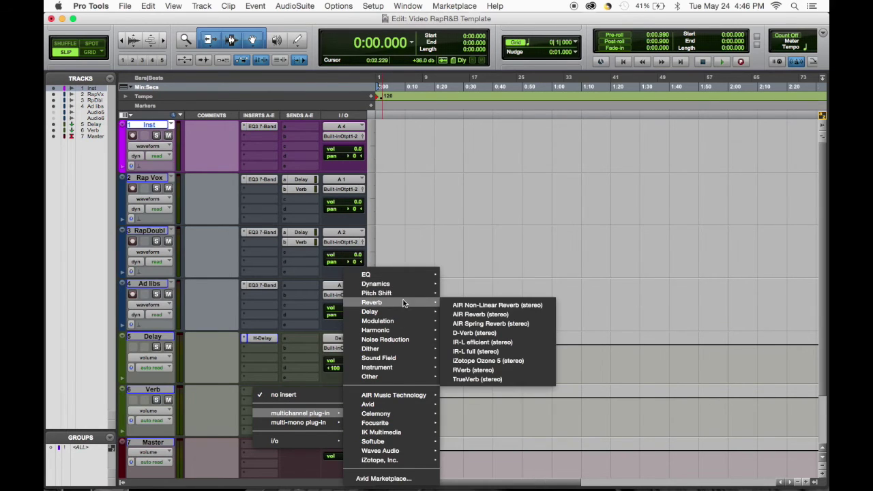
pyautogui.click(494, 369)
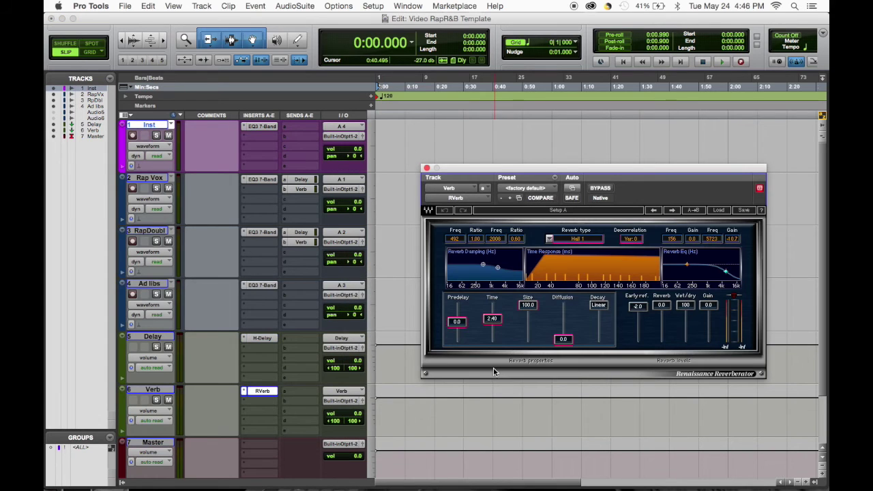
# Load the Rooms > Bedroom preset and lower RVerb's wet/dry mix to 31.
pyautogui.click(719, 210)
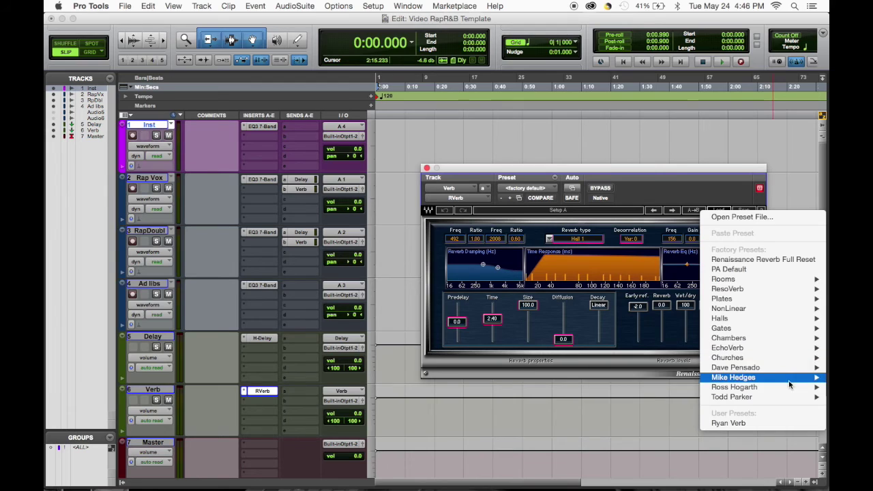
pyautogui.moveTo(760, 278)
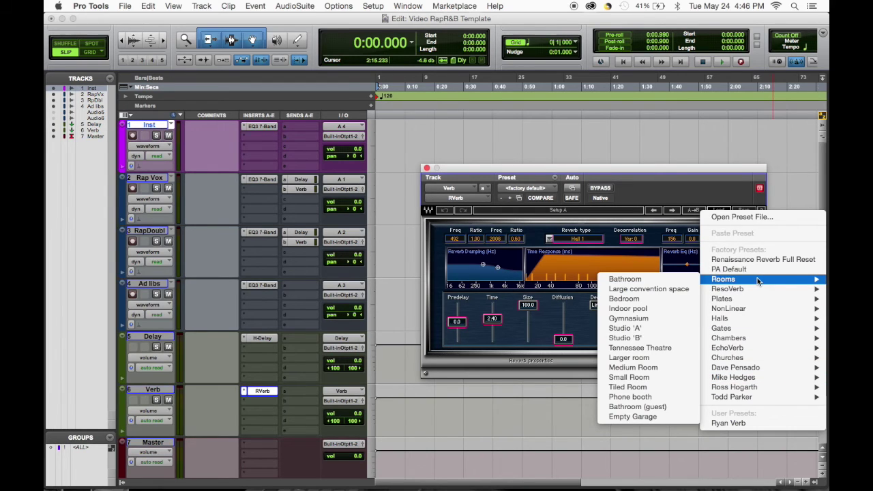
pyautogui.click(674, 300)
pyautogui.moveTo(683, 309); pyautogui.dragTo(683, 332)
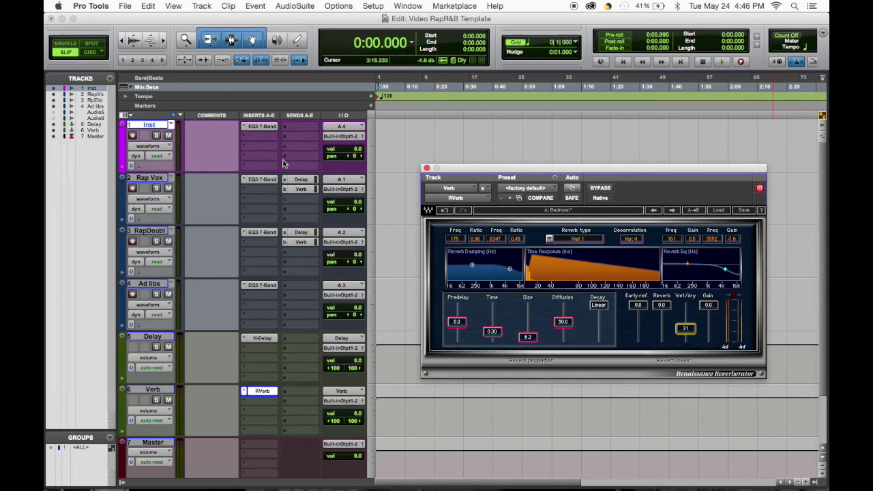
pyautogui.click(427, 168)
pyautogui.scroll(-4, 400, 325)
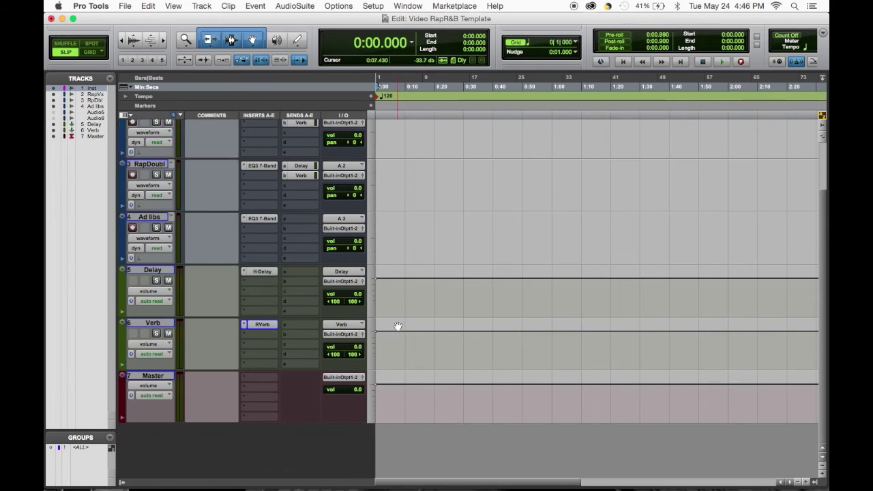
# Add a stereo EQ3 7-Band to the Master track's first insert slot.
pyautogui.click(267, 378)
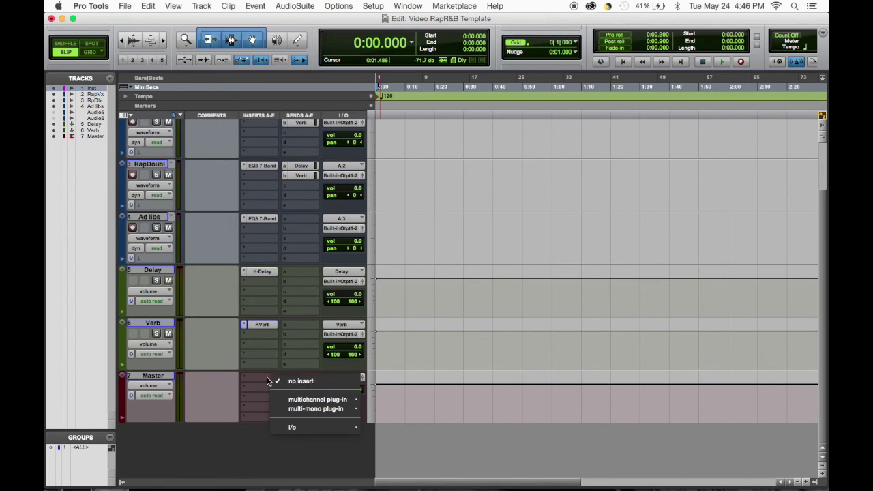
pyautogui.moveTo(311, 402)
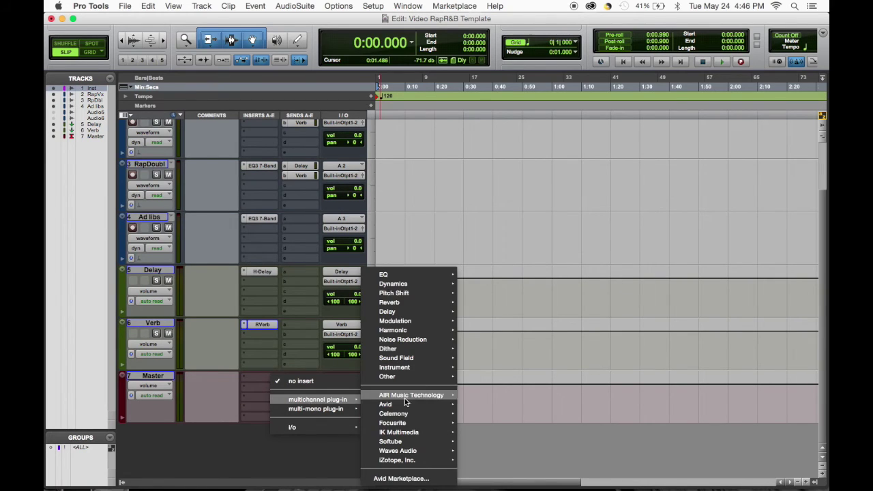
pyautogui.moveTo(414, 273)
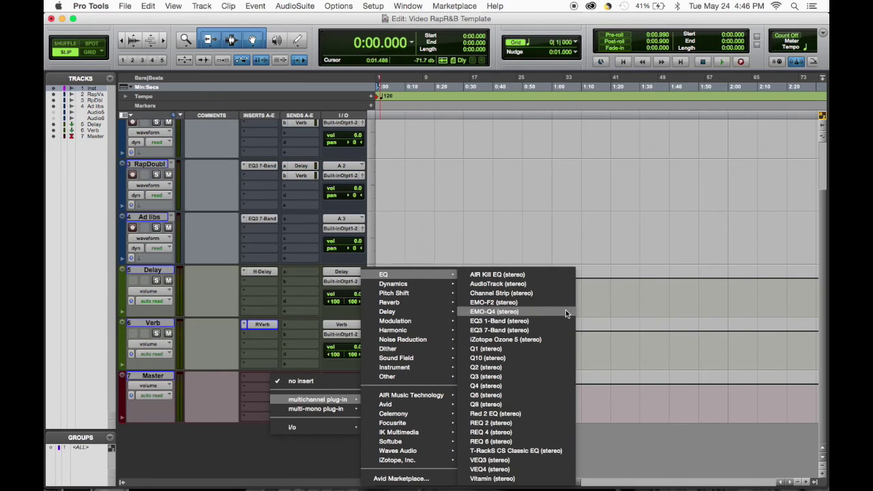
pyautogui.click(502, 330)
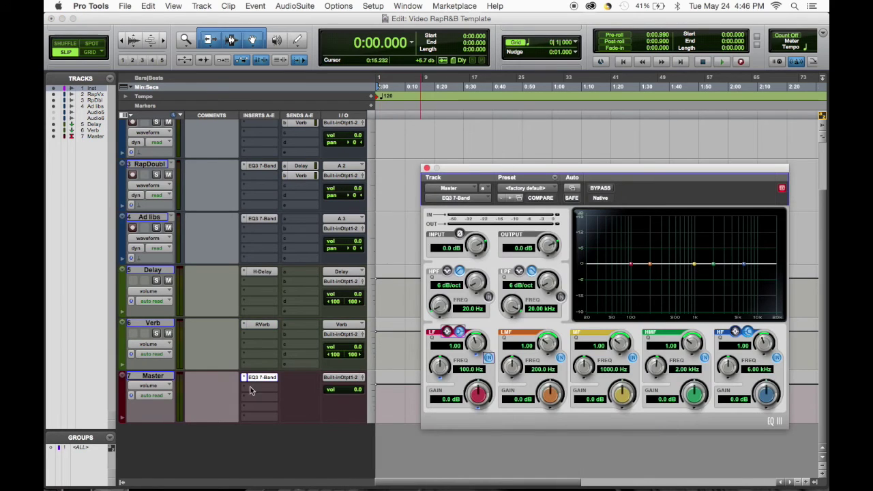
pyautogui.click(421, 166)
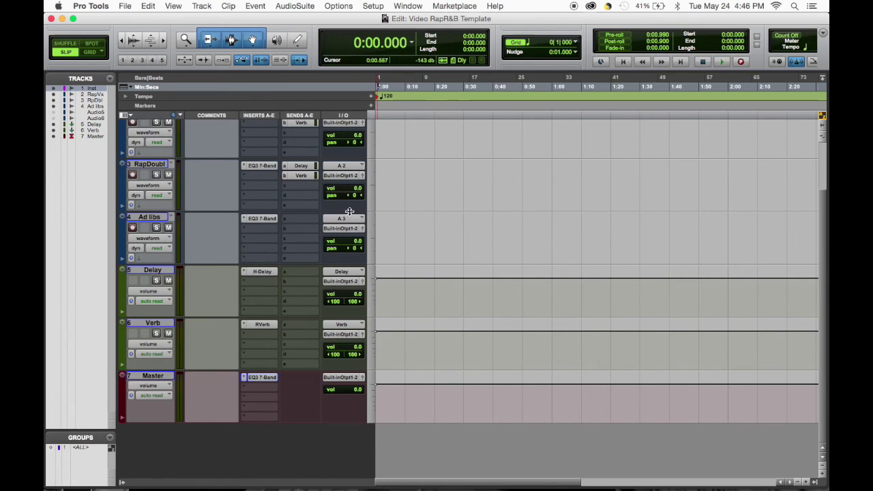
# Add stereo Vitamin to Master's second insert with the Mastering 3 preset.
pyautogui.click(258, 387)
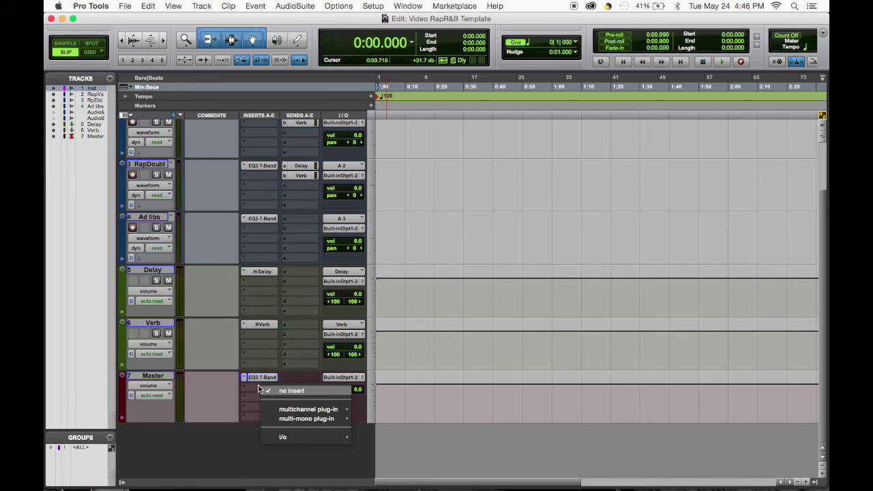
pyautogui.moveTo(321, 408)
pyautogui.moveTo(409, 284)
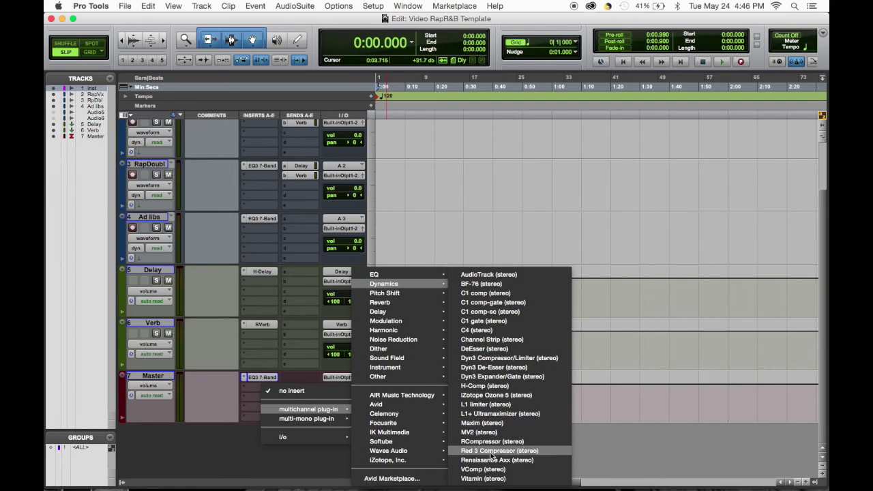
pyautogui.click(490, 478)
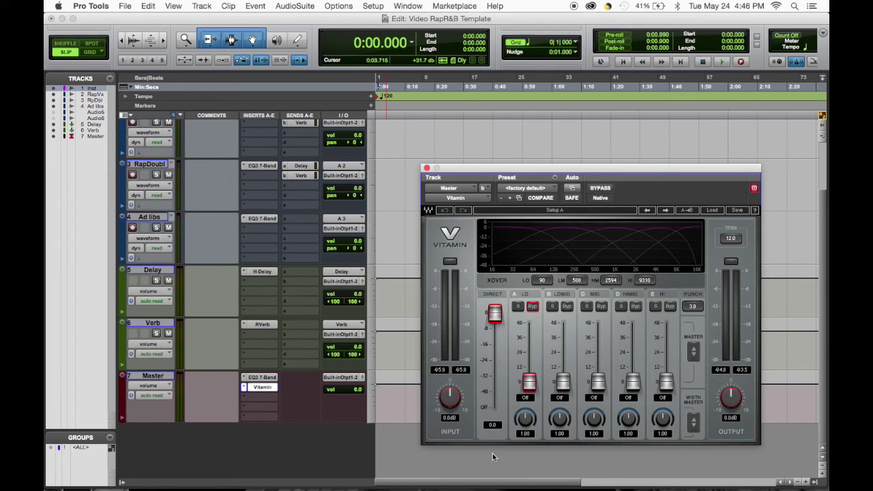
pyautogui.click(711, 209)
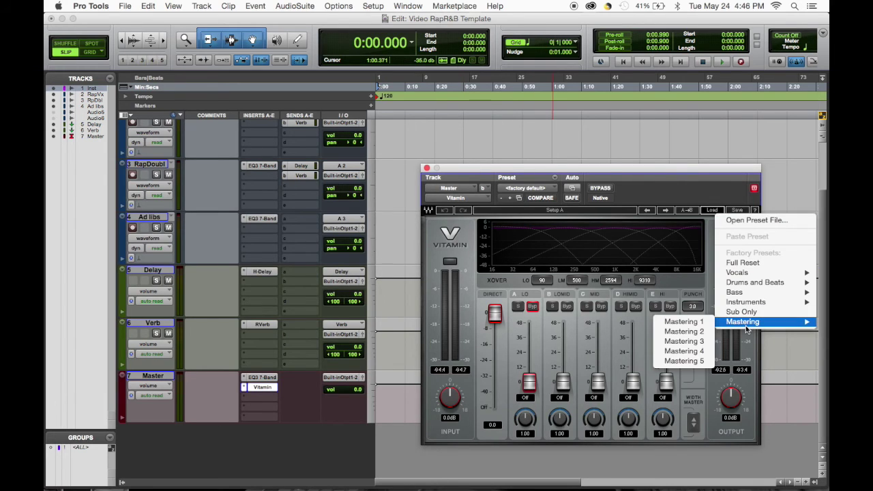
pyautogui.click(585, 271)
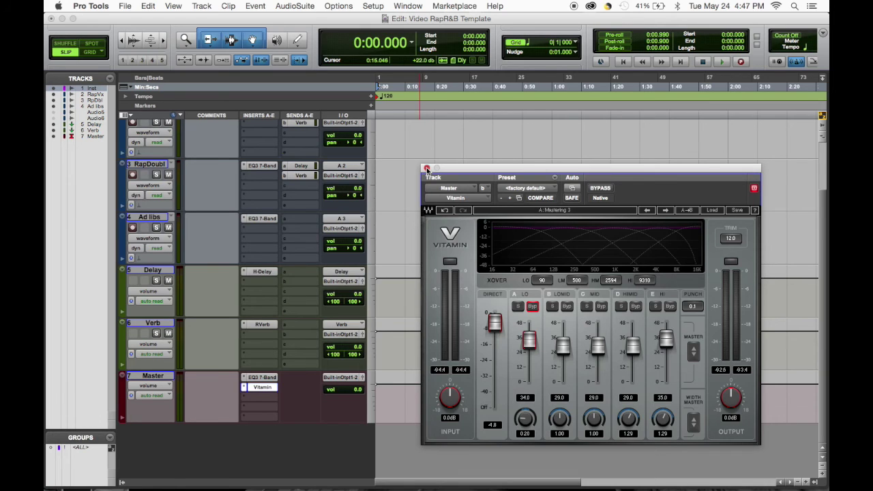
pyautogui.click(427, 169)
# Add L1+ Ultramaximizer to Master's third insert with ceiling just below 0 and threshold -2.0.
pyautogui.click(261, 397)
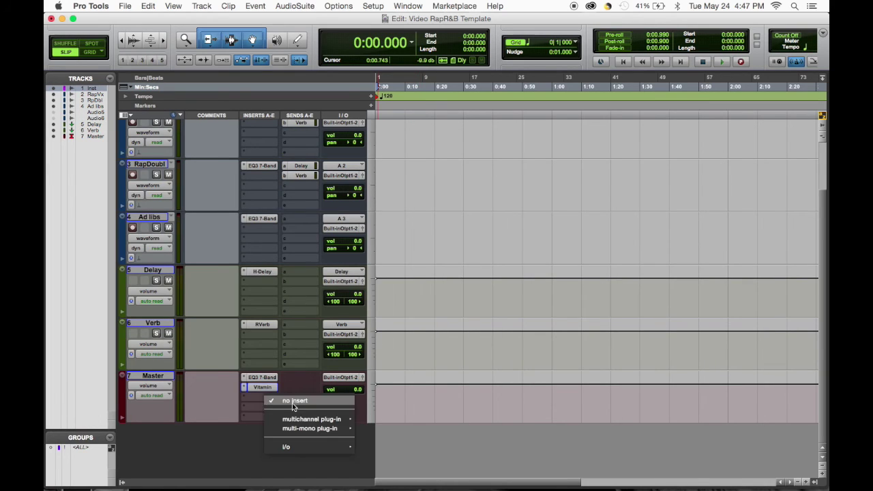
pyautogui.moveTo(342, 419)
pyautogui.moveTo(440, 285)
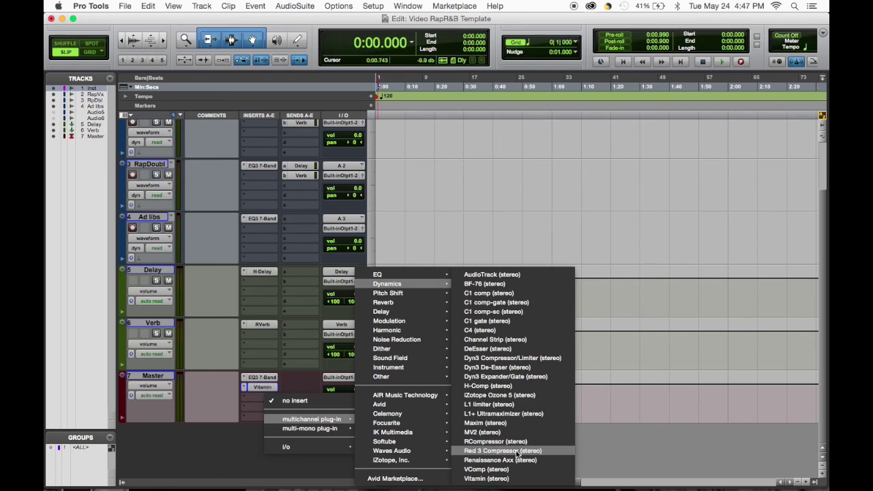
pyautogui.click(505, 413)
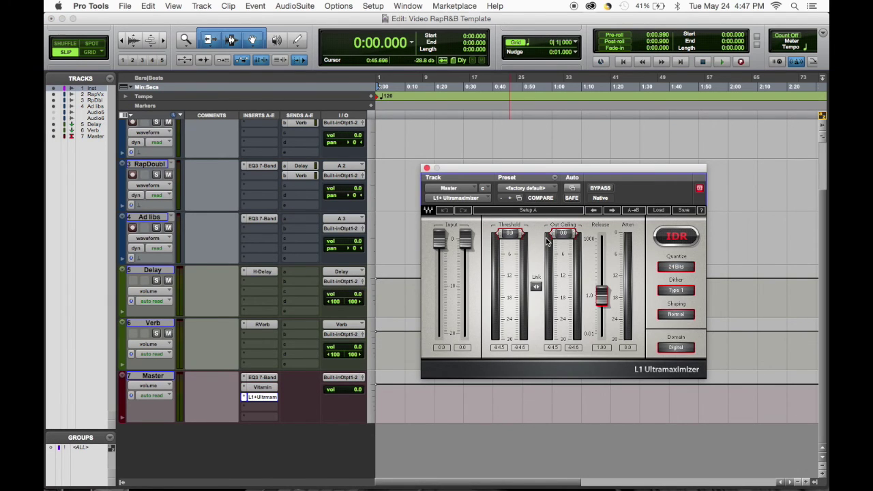
pyautogui.moveTo(563, 234); pyautogui.dragTo(563, 238)
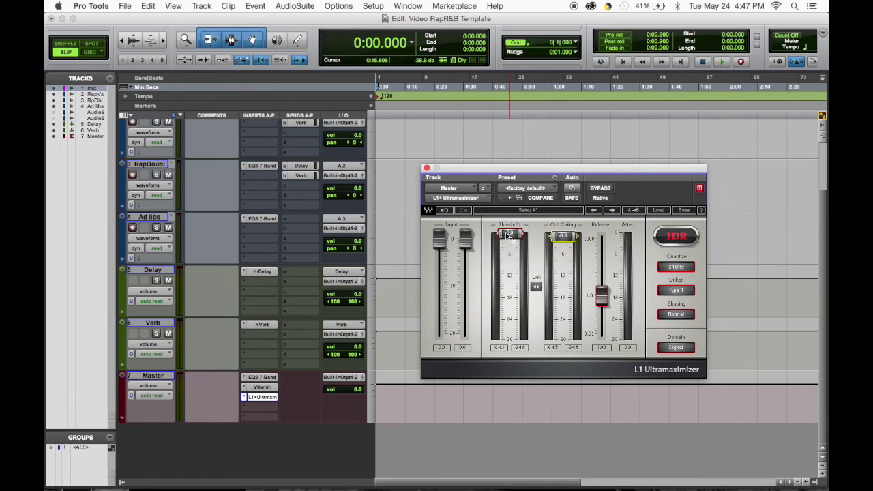
pyautogui.moveTo(507, 235); pyautogui.dragTo(508, 240)
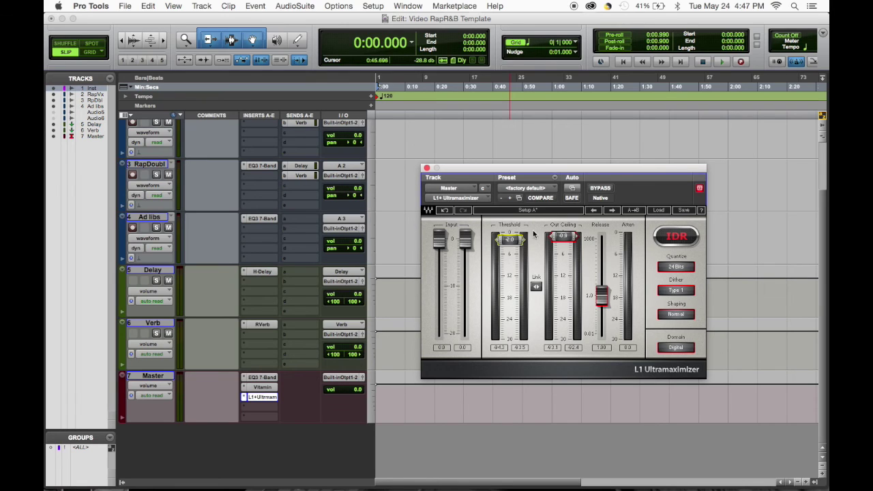
pyautogui.click(427, 169)
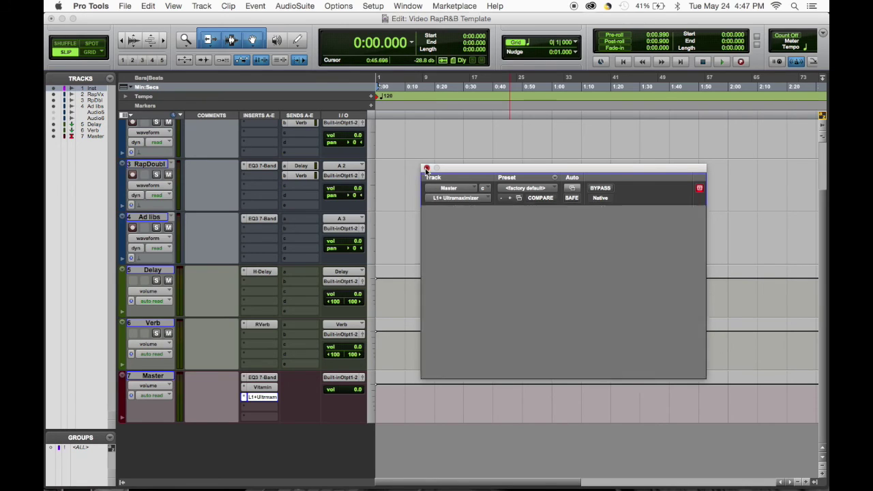
pyautogui.scroll(3, 417, 375)
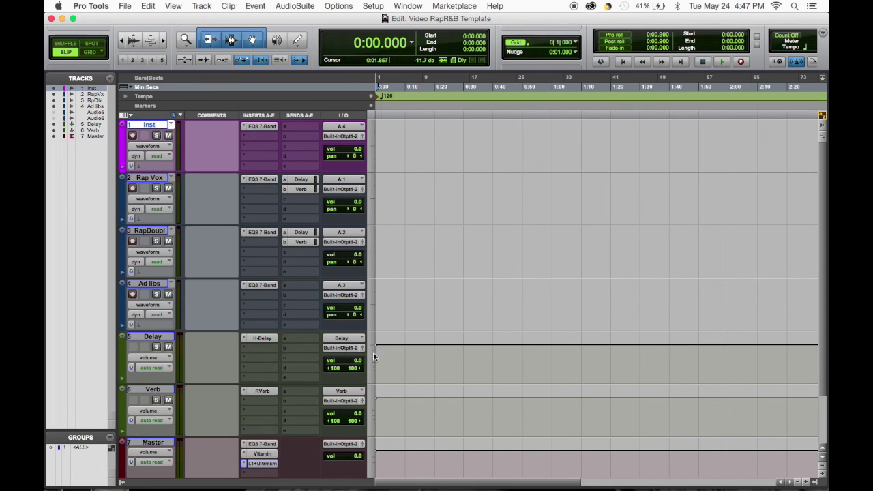
pyautogui.scroll(-3, 293, 338)
pyautogui.scroll(3, 301, 342)
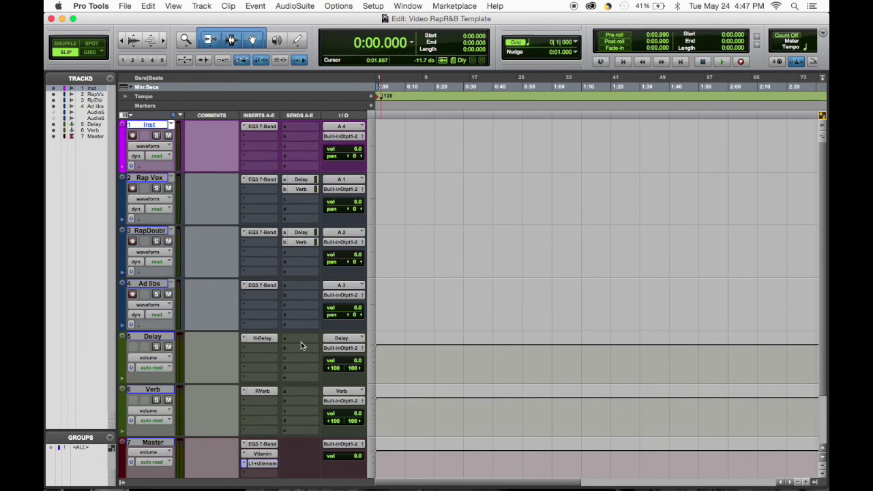